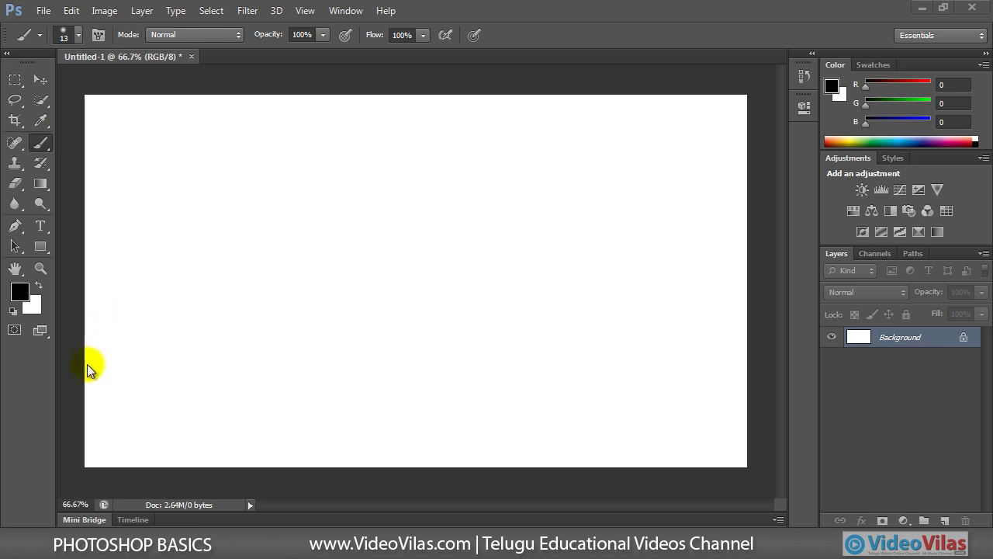
# Toggle the Tools panel to one column and back to two, then hide and re-show it via Window > Tools
pyautogui.click(4, 55)
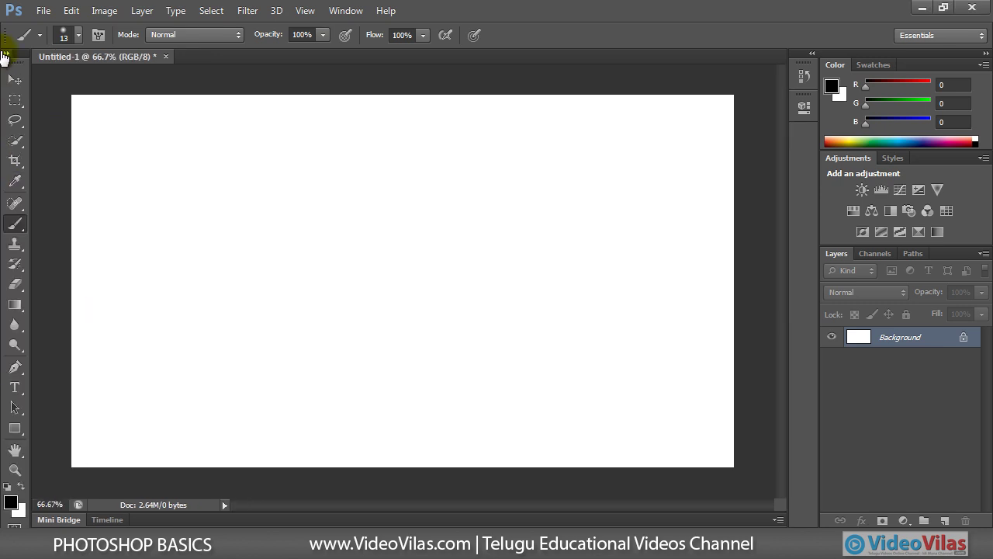
pyautogui.click(4, 55)
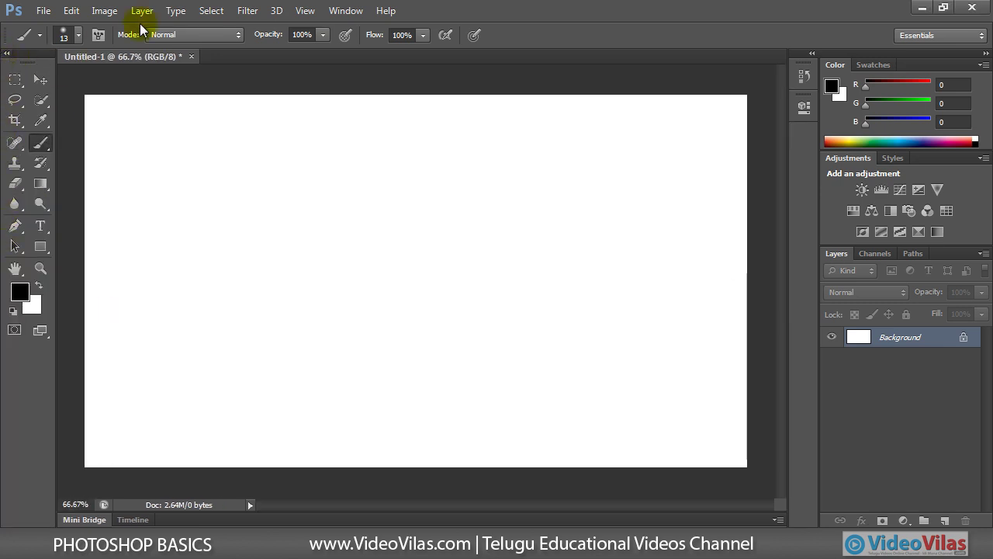
pyautogui.click(345, 10)
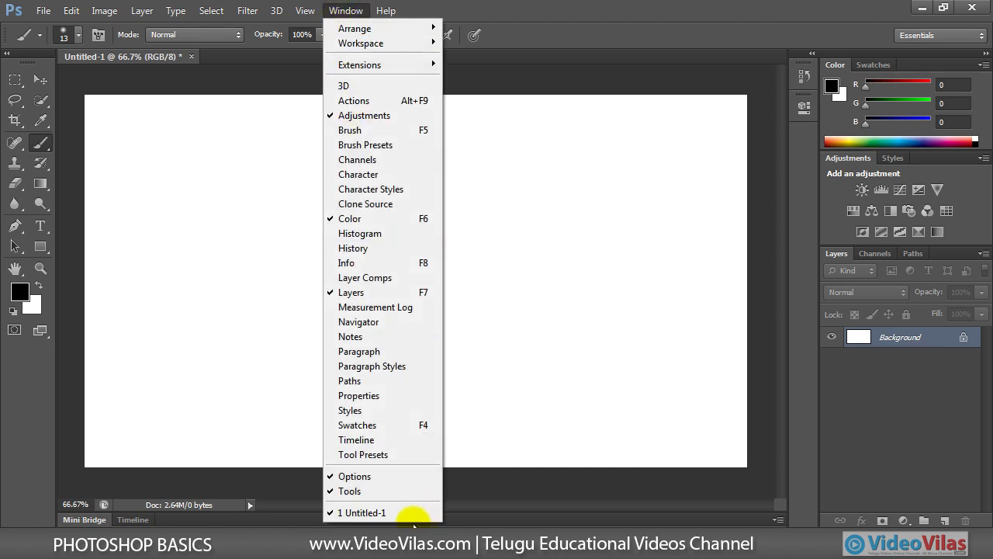
pyautogui.click(349, 491)
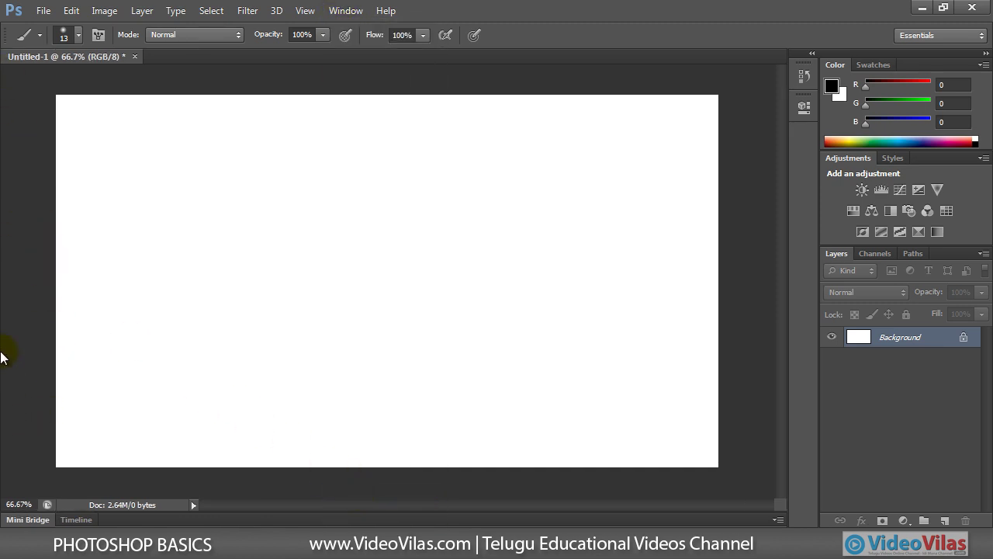
pyautogui.click(339, 11)
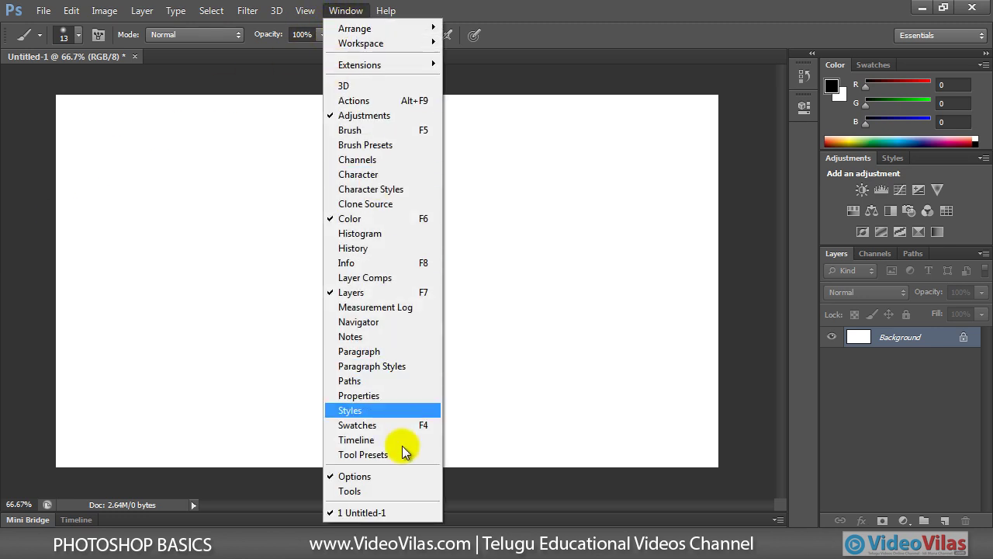
pyautogui.click(349, 491)
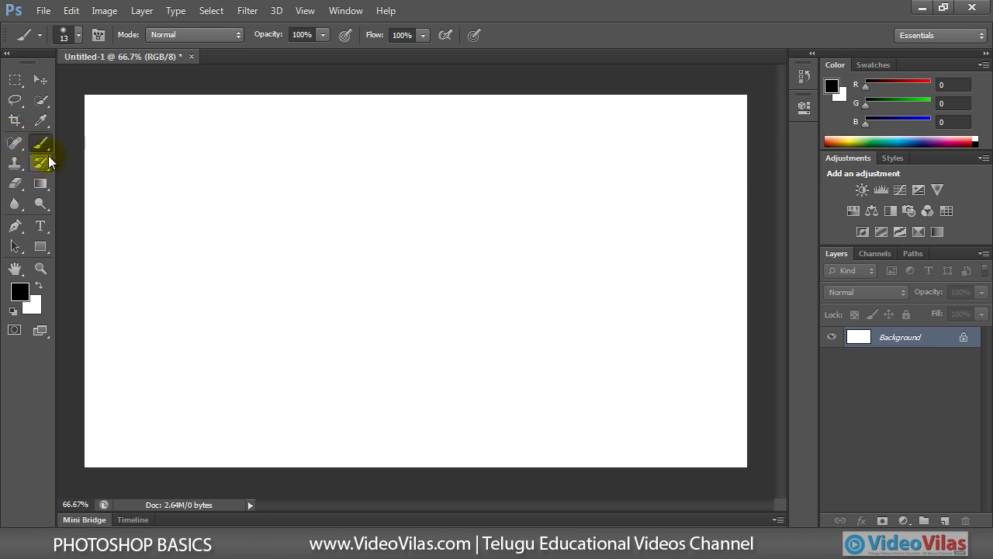
# Brush the heading 'Window > Tools' near the canvas top and double-underline 'Tools'
pyautogui.moveTo(204, 173)
pyautogui.mouseDown()
pyautogui.moveTo(203, 196)
pyautogui.moveTo(228, 162)
pyautogui.moveTo(271, 188)
pyautogui.moveTo(317, 175)
pyautogui.moveTo(376, 190)
pyautogui.moveTo(412, 160)
pyautogui.moveTo(444, 189)
pyautogui.mouseUp()
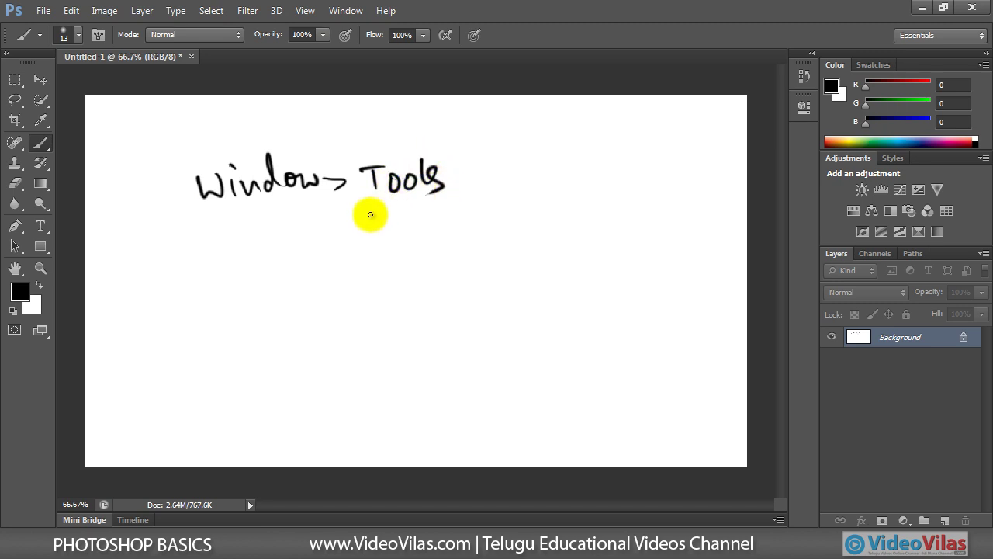
pyautogui.moveTo(368, 208); pyautogui.dragTo(419, 202)
pyautogui.moveTo(365, 217); pyautogui.dragTo(413, 212)
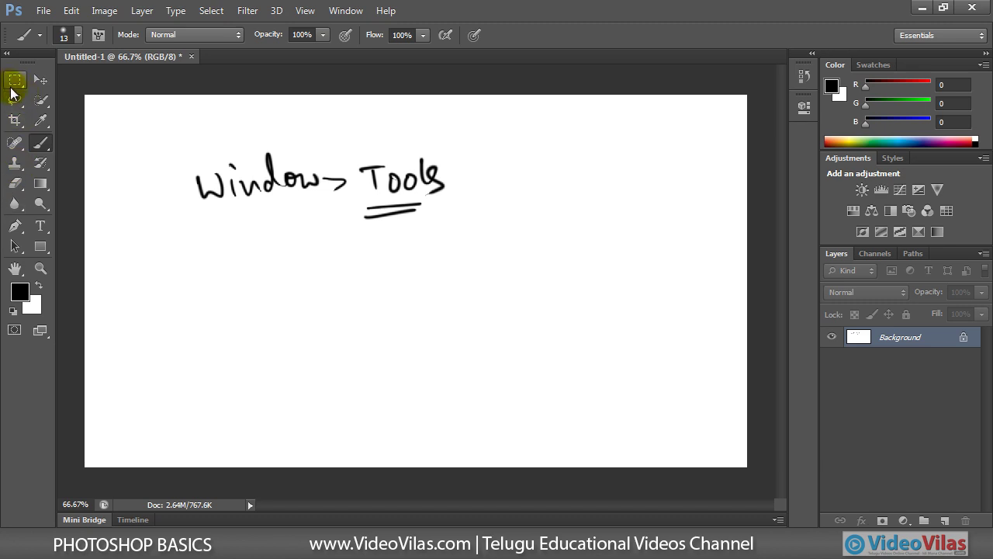
# Toggle the Tools panel columns, then undock it as a floating panel over the canvas
pyautogui.click(9, 55)
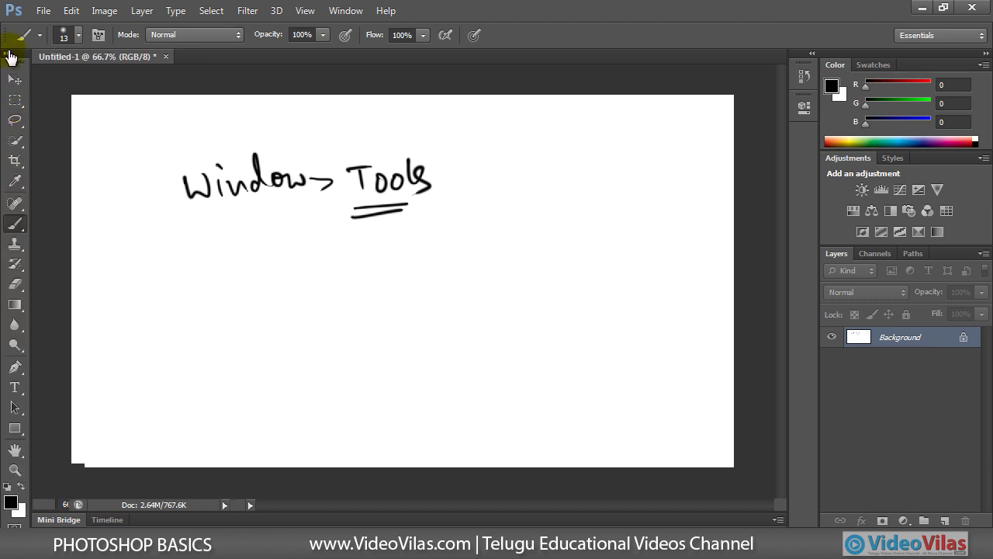
pyautogui.click(9, 55)
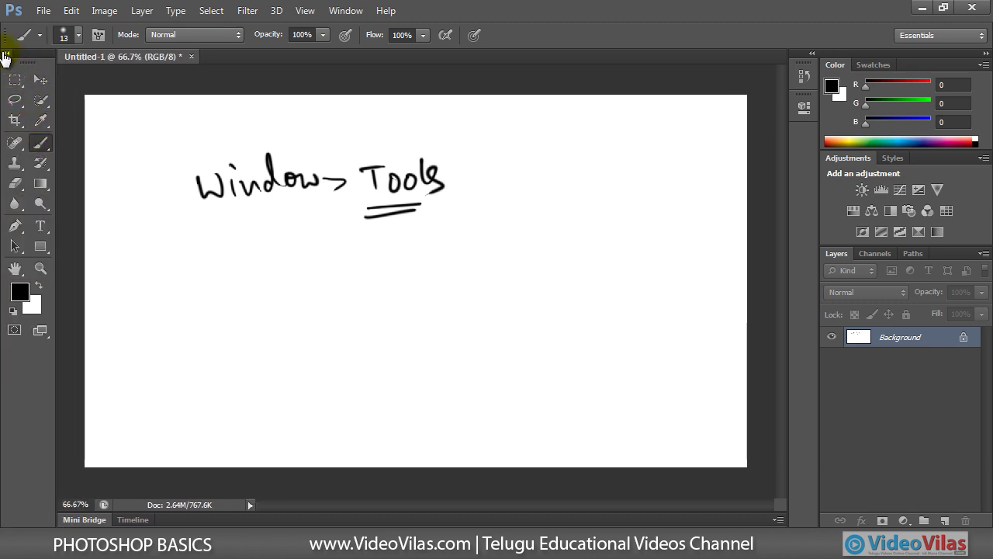
pyautogui.moveTo(31, 56)
pyautogui.mouseDown()
pyautogui.moveTo(249, 79)
pyautogui.moveTo(110, 143)
pyautogui.mouseUp()
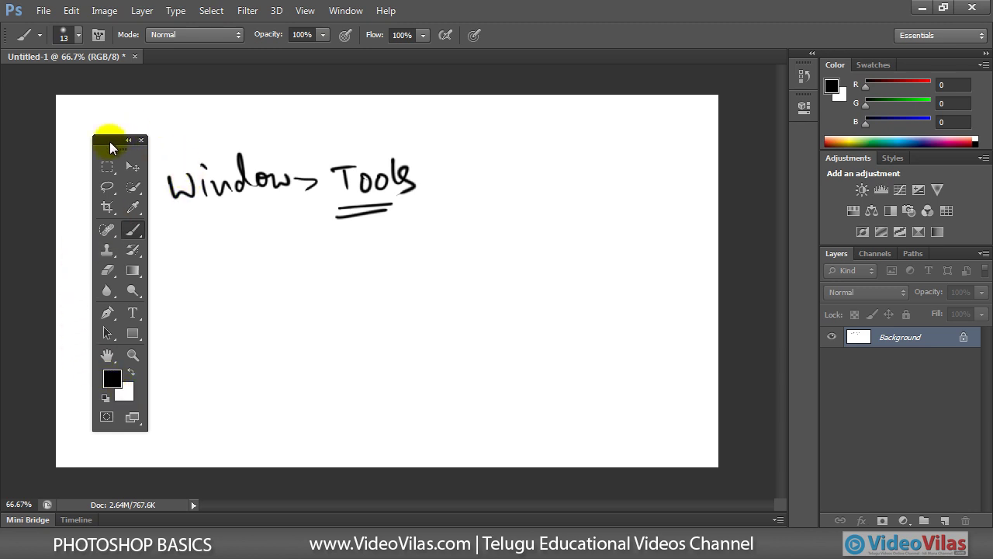
# Move the floating Tools panel beside the heading and brush an arrow labelled 'Selection Tools'
pyautogui.moveTo(111, 146); pyautogui.dragTo(457, 138)
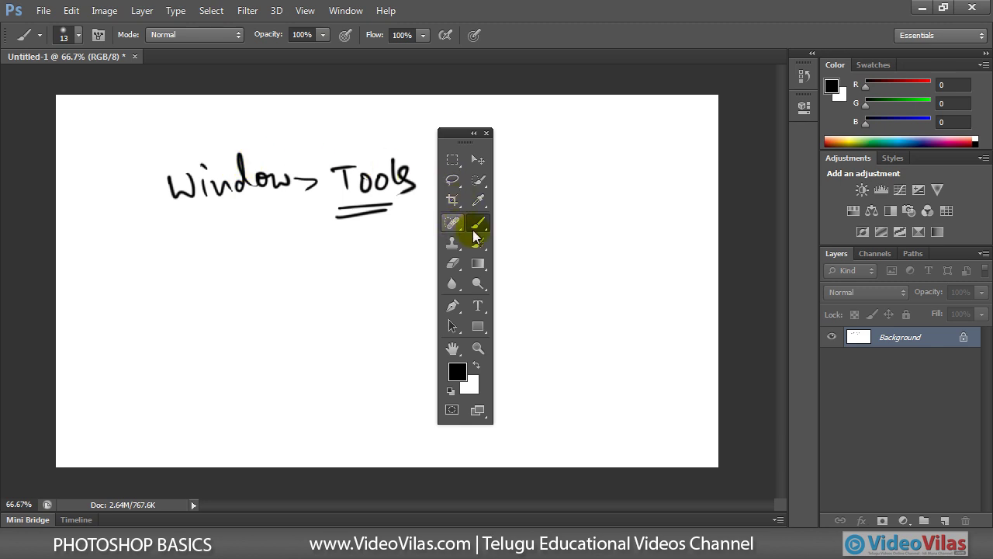
pyautogui.moveTo(510, 174)
pyautogui.mouseDown()
pyautogui.moveTo(548, 185)
pyautogui.moveTo(627, 151)
pyautogui.moveTo(654, 160)
pyautogui.moveTo(665, 181)
pyautogui.moveTo(638, 187)
pyautogui.mouseUp()
pyautogui.moveTo(624, 189)
pyautogui.mouseDown()
pyautogui.moveTo(622, 209)
pyautogui.moveTo(680, 203)
pyautogui.mouseUp()
# Brush arrows labelling 'Painting & Image Editing' and 'Text & Shapes', and start the navigation arrow
pyautogui.moveTo(546, 260)
pyautogui.mouseDown()
pyautogui.moveTo(506, 261)
pyautogui.moveTo(603, 262)
pyautogui.moveTo(636, 246)
pyautogui.moveTo(665, 262)
pyautogui.mouseUp()
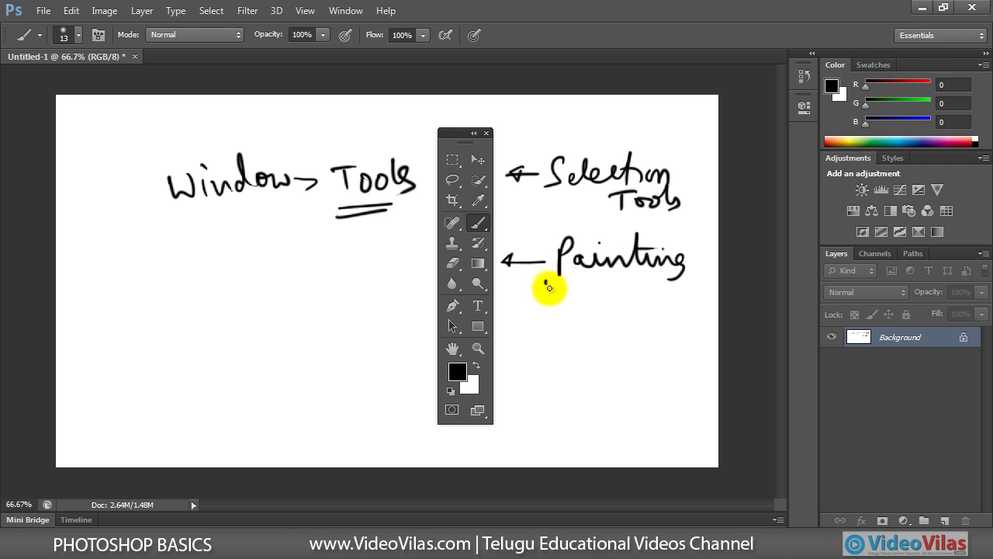
pyautogui.moveTo(549, 287)
pyautogui.mouseDown()
pyautogui.moveTo(643, 284)
pyautogui.moveTo(658, 272)
pyautogui.moveTo(678, 289)
pyautogui.moveTo(706, 288)
pyautogui.mouseUp()
pyautogui.moveTo(512, 318)
pyautogui.mouseDown()
pyautogui.moveTo(503, 326)
pyautogui.moveTo(623, 324)
pyautogui.moveTo(625, 333)
pyautogui.moveTo(659, 321)
pyautogui.moveTo(707, 334)
pyautogui.mouseUp()
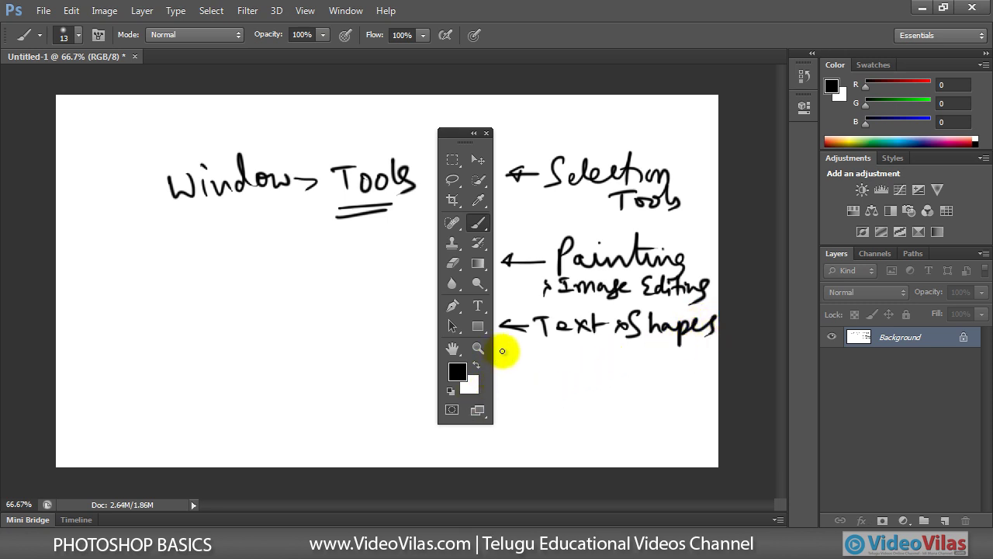
pyautogui.moveTo(509, 349); pyautogui.dragTo(508, 366)
pyautogui.moveTo(497, 356); pyautogui.dragTo(535, 357)
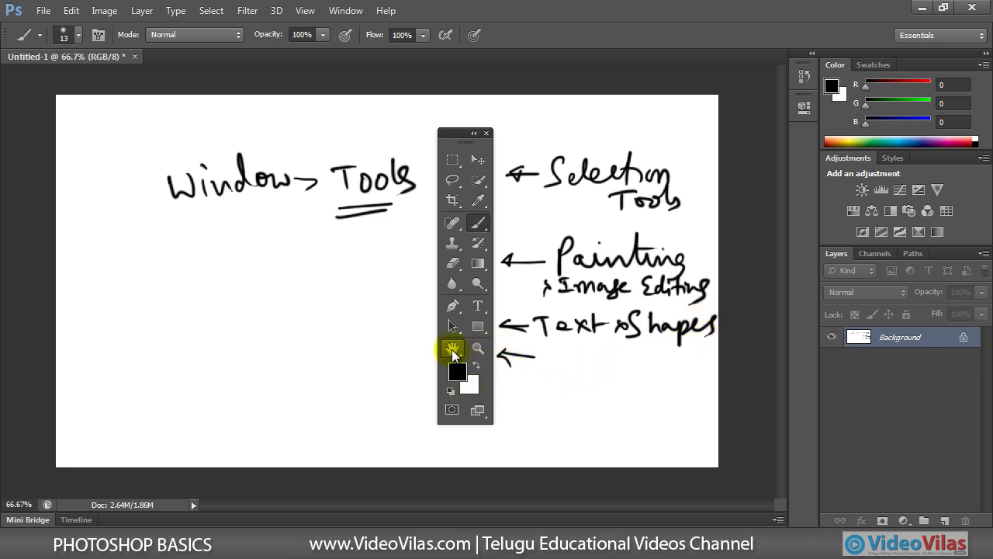
# Handwrite the 'Navigation' label beside the navigation tools
pyautogui.click(452, 350)
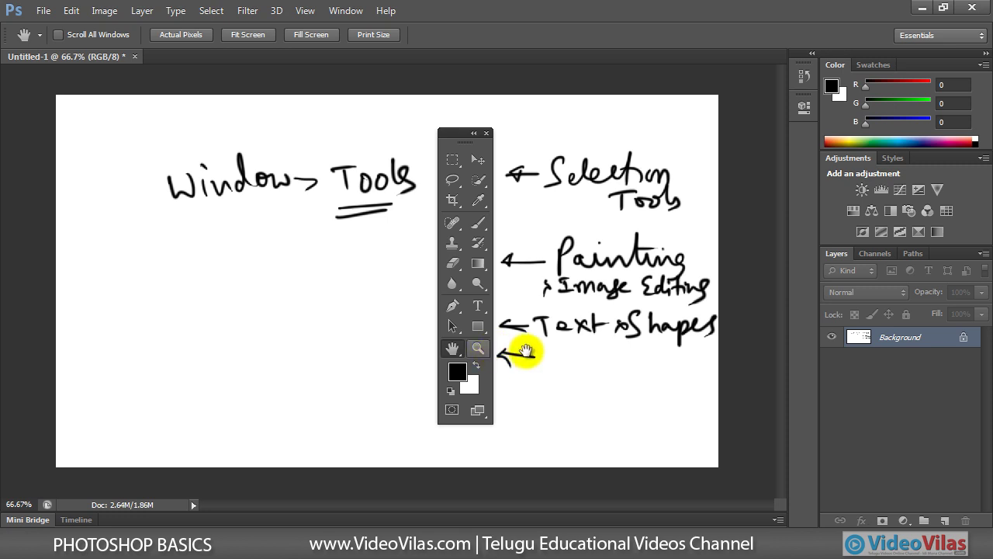
pyautogui.click(478, 223)
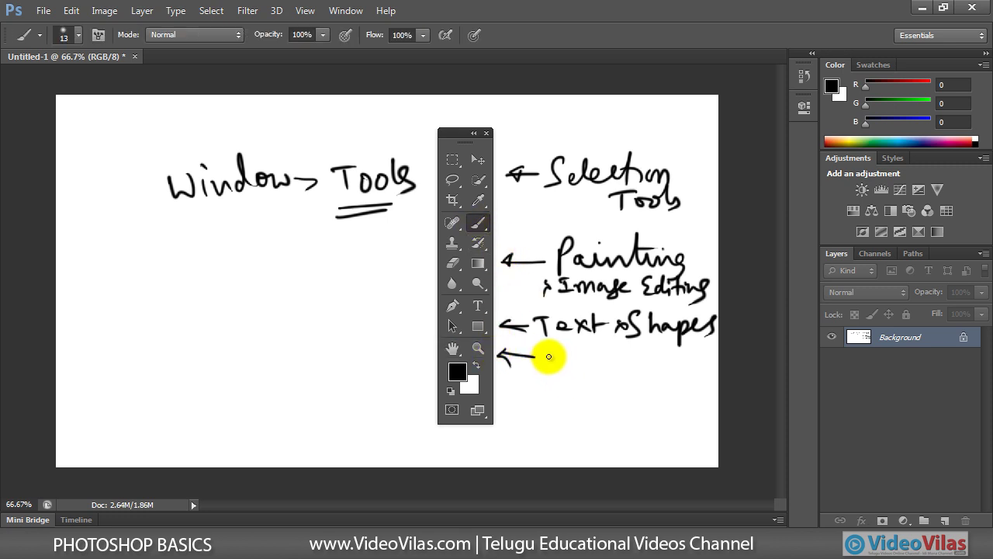
pyautogui.moveTo(545, 370)
pyautogui.mouseDown()
pyautogui.moveTo(560, 350)
pyautogui.moveTo(578, 368)
pyautogui.moveTo(593, 357)
pyautogui.mouseUp()
pyautogui.moveTo(596, 358)
pyautogui.mouseDown()
pyautogui.moveTo(599, 388)
pyautogui.moveTo(665, 371)
pyautogui.mouseUp()
pyautogui.moveTo(613, 358); pyautogui.dragTo(621, 357)
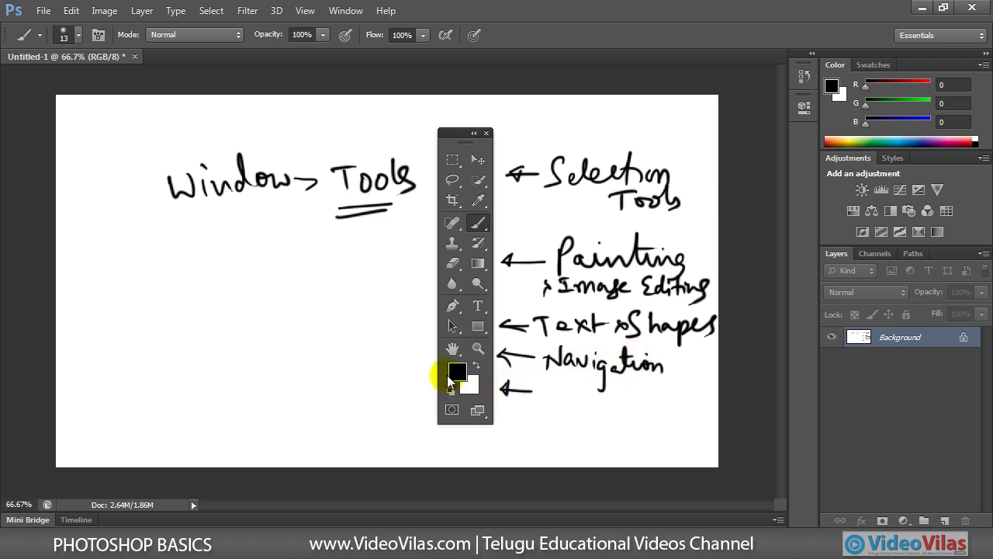
# Set the foreground colour to a dark green in the Color Picker
pyautogui.click(457, 371)
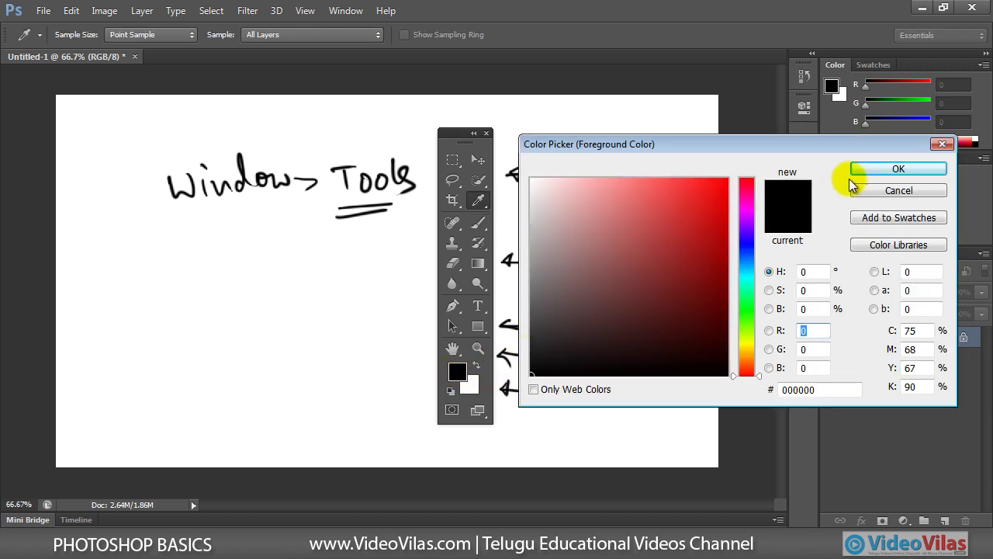
pyautogui.click(863, 169)
pyautogui.click(457, 374)
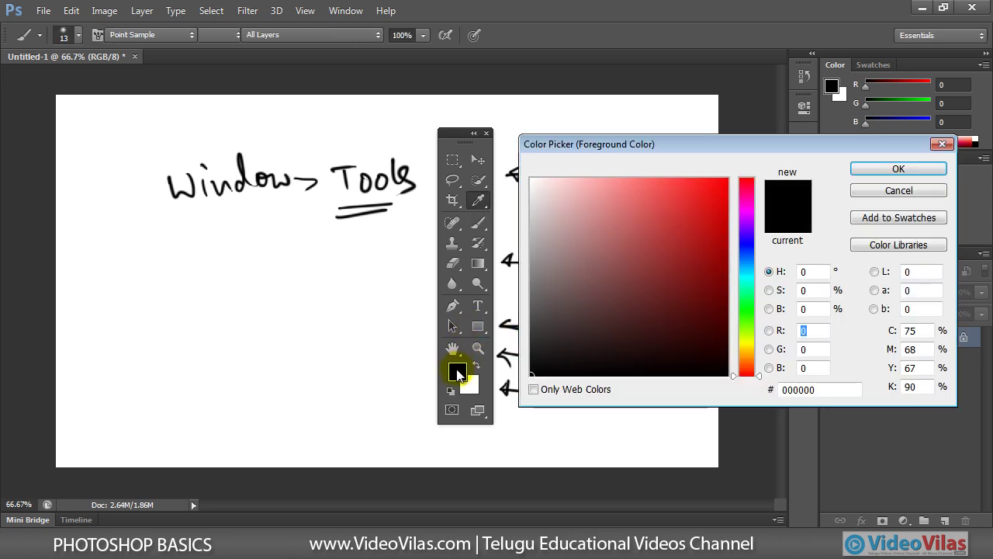
pyautogui.click(746, 307)
pyautogui.moveTo(691, 226); pyautogui.dragTo(681, 261)
pyautogui.click(857, 167)
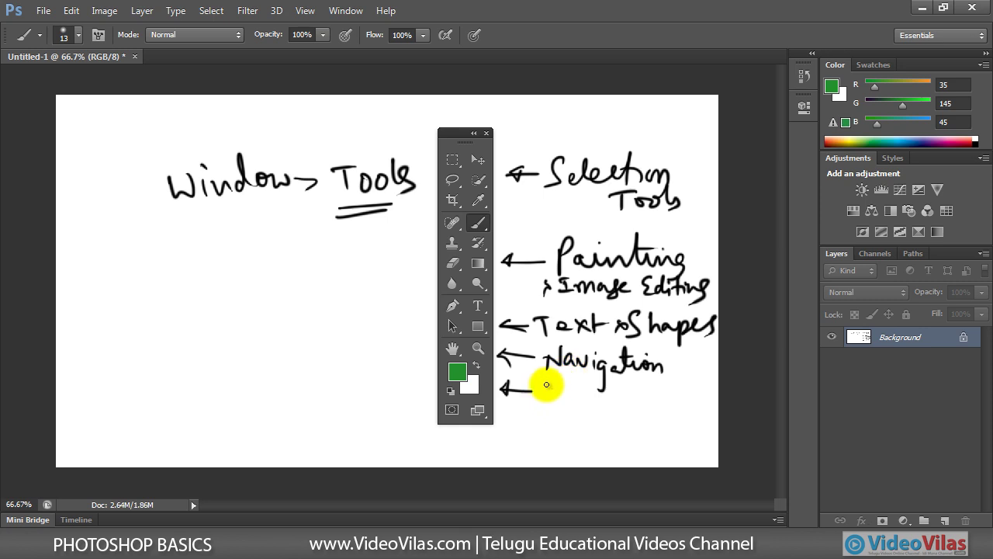
# Write 'Color Tools' in green, add Layer 1, and brush an arrow labelled 'Masking & Screen Mode'
pyautogui.moveTo(552, 385)
pyautogui.mouseDown()
pyautogui.moveTo(552, 401)
pyautogui.moveTo(621, 393)
pyautogui.moveTo(639, 407)
pyautogui.mouseUp()
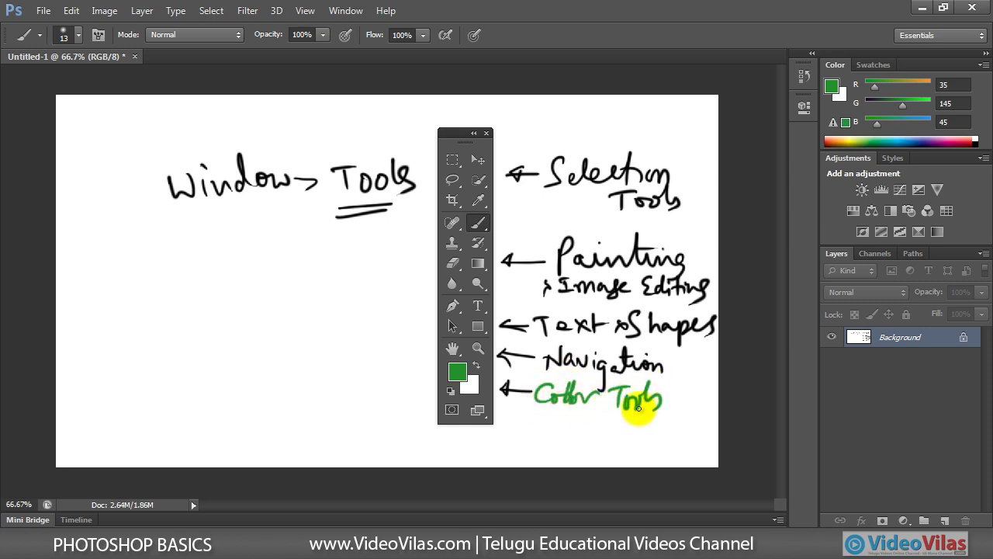
pyautogui.hotkey('ctrl', 'shift', 'alt', 'n')
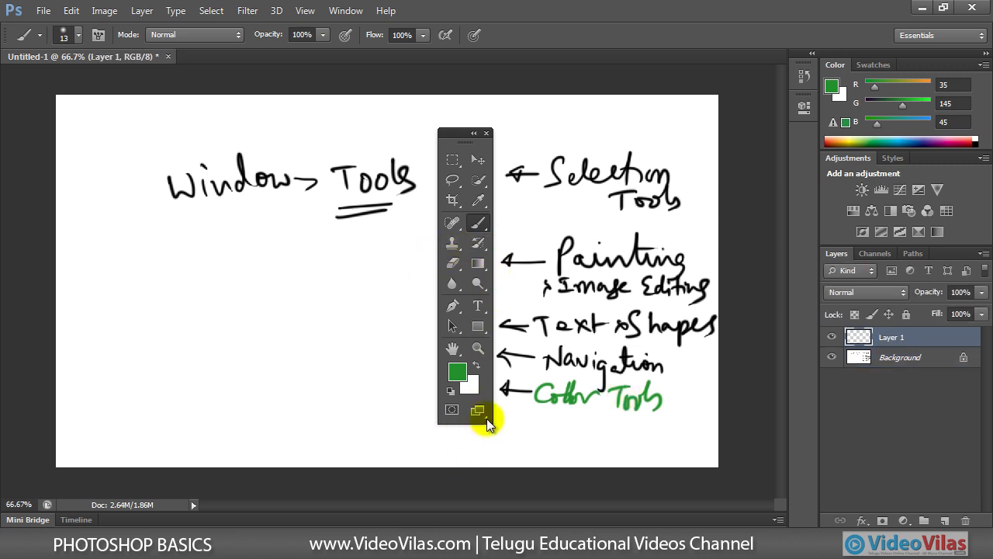
pyautogui.moveTo(511, 413)
pyautogui.mouseDown()
pyautogui.moveTo(520, 431)
pyautogui.moveTo(661, 433)
pyautogui.mouseUp()
pyautogui.moveTo(591, 439)
pyautogui.mouseDown()
pyautogui.moveTo(588, 458)
pyautogui.moveTo(718, 452)
pyautogui.mouseUp()
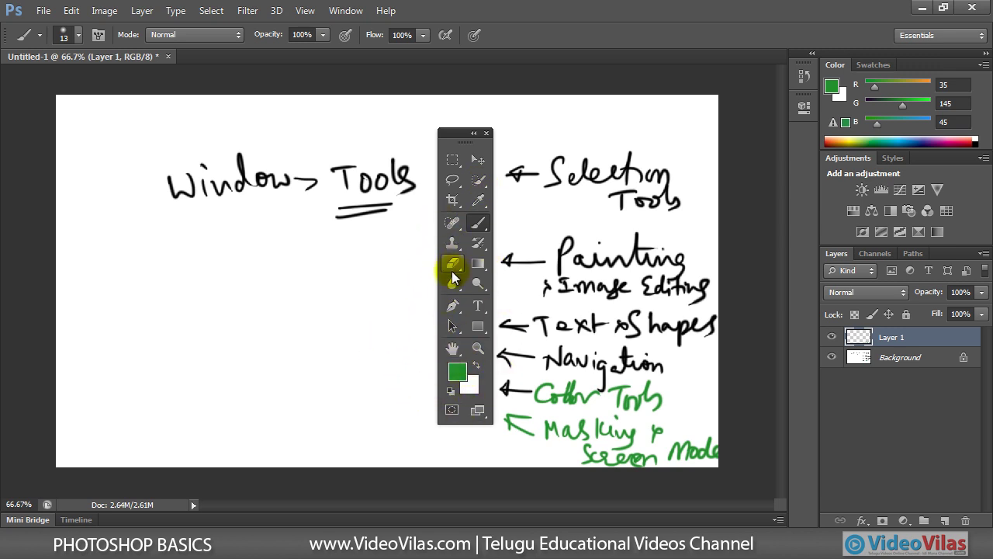
# On the Background layer, marquee the 'Window > Tools' heading and move it to the canvas top-left
pyautogui.click(887, 359)
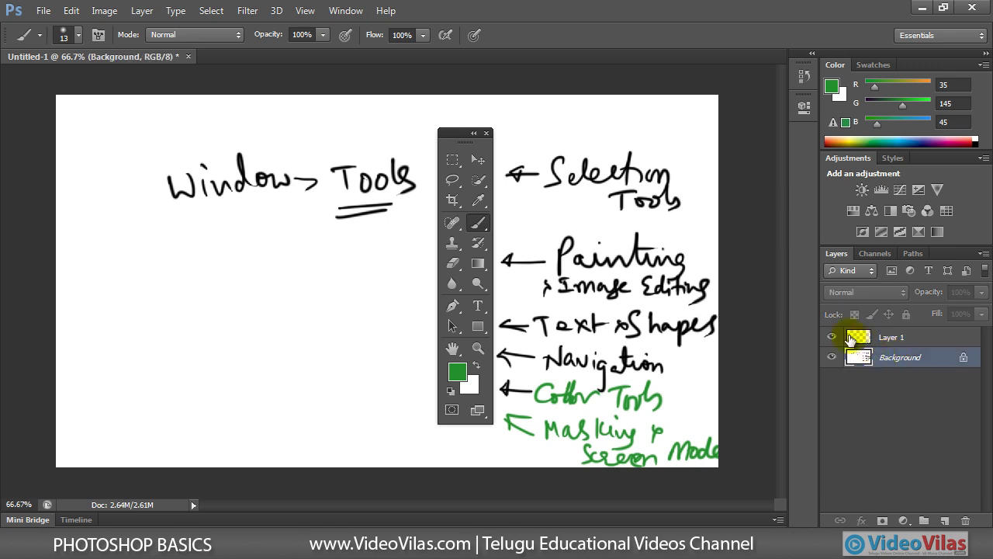
pyautogui.click(452, 161)
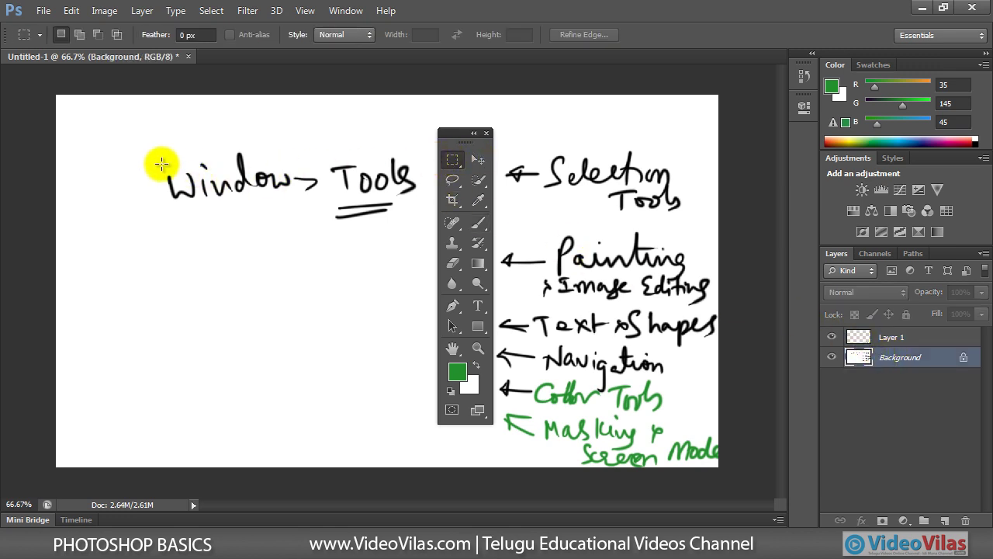
pyautogui.moveTo(149, 149); pyautogui.dragTo(423, 226)
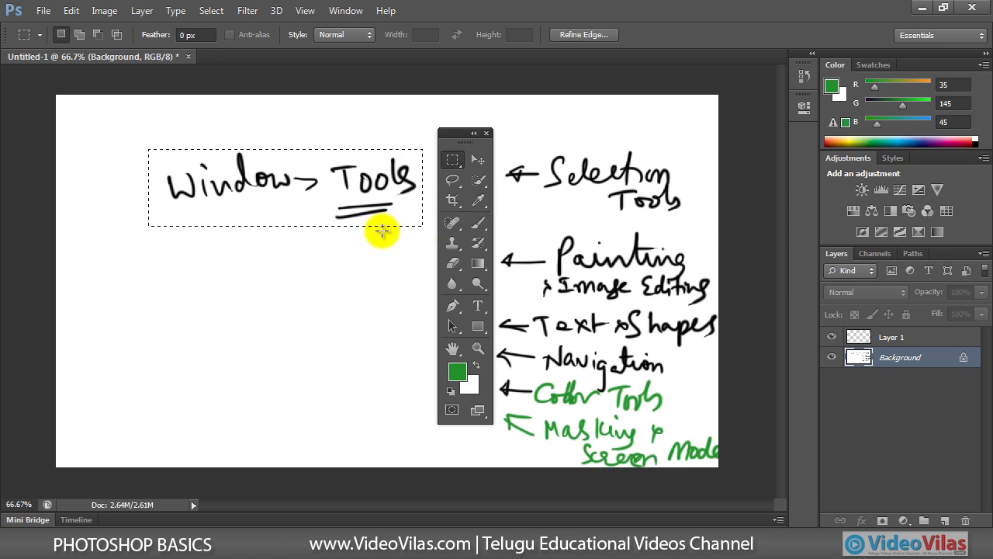
pyautogui.press('Delete')
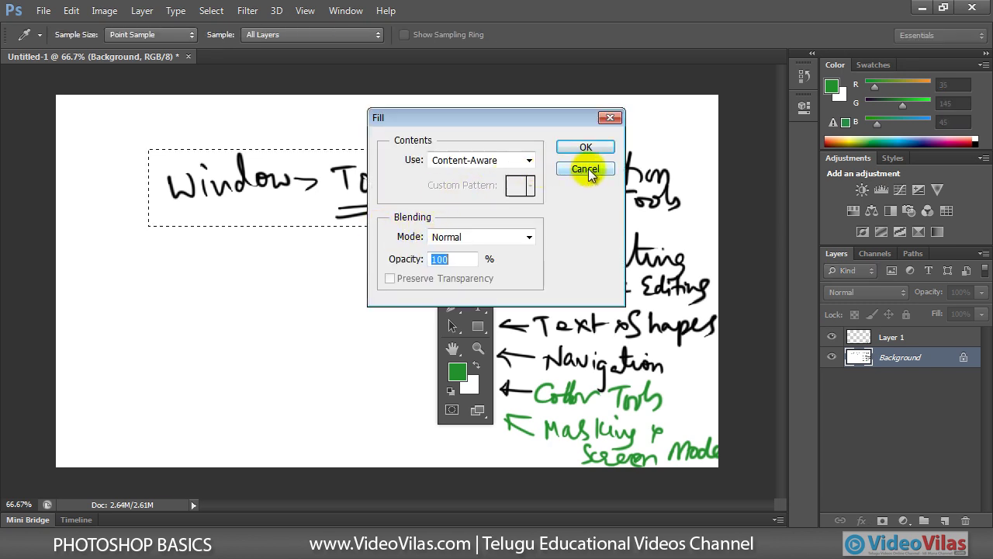
pyautogui.click(585, 168)
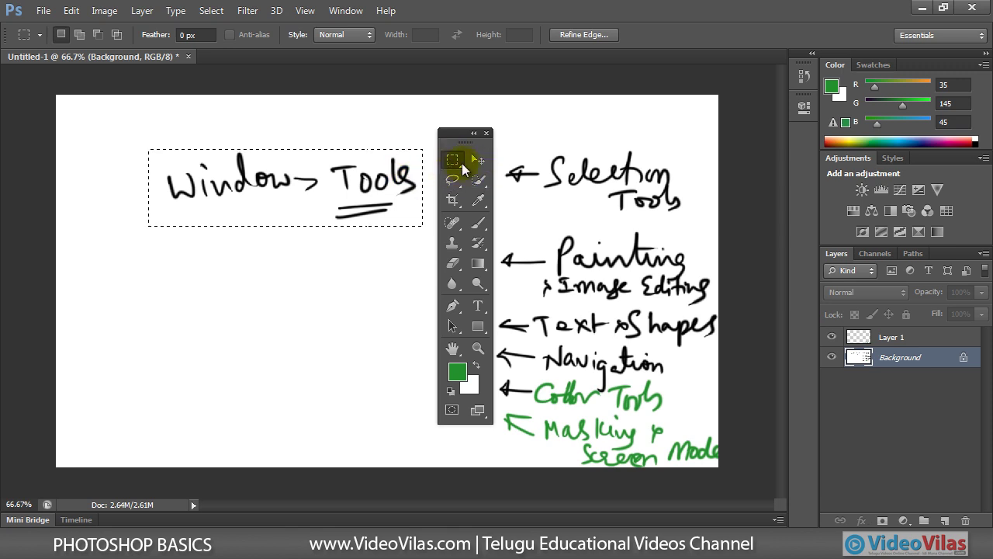
pyautogui.click(477, 160)
pyautogui.moveTo(292, 180); pyautogui.dragTo(236, 148)
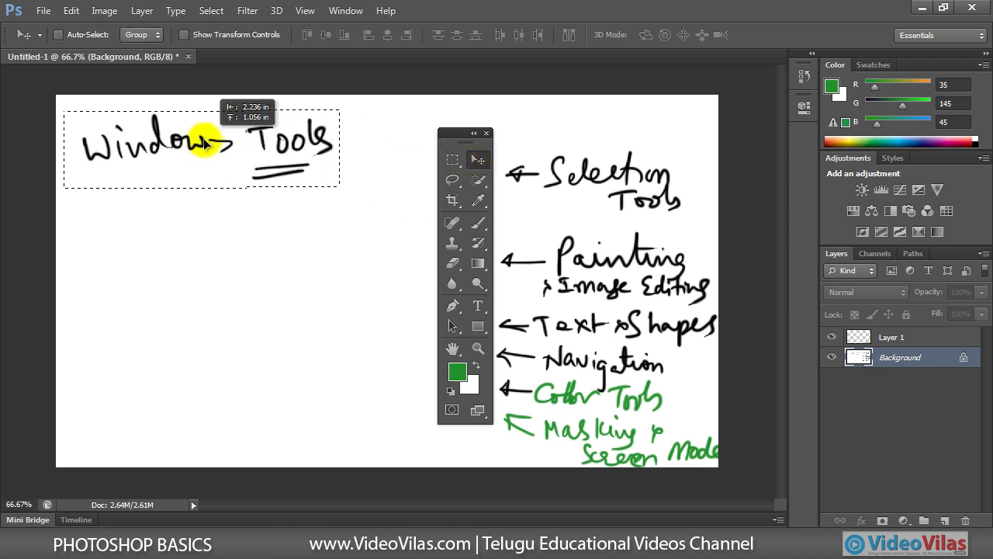
pyautogui.moveTo(269, 206); pyautogui.dragTo(270, 208)
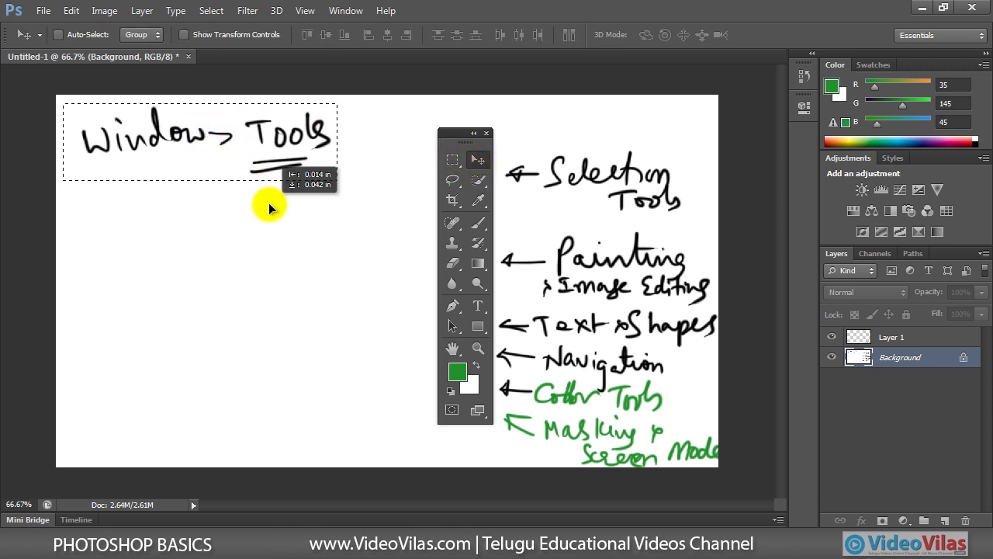
# Deselect the heading, target Layer 1, and marquee a rectangle below the heading
pyautogui.click(452, 160)
pyautogui.click(273, 233)
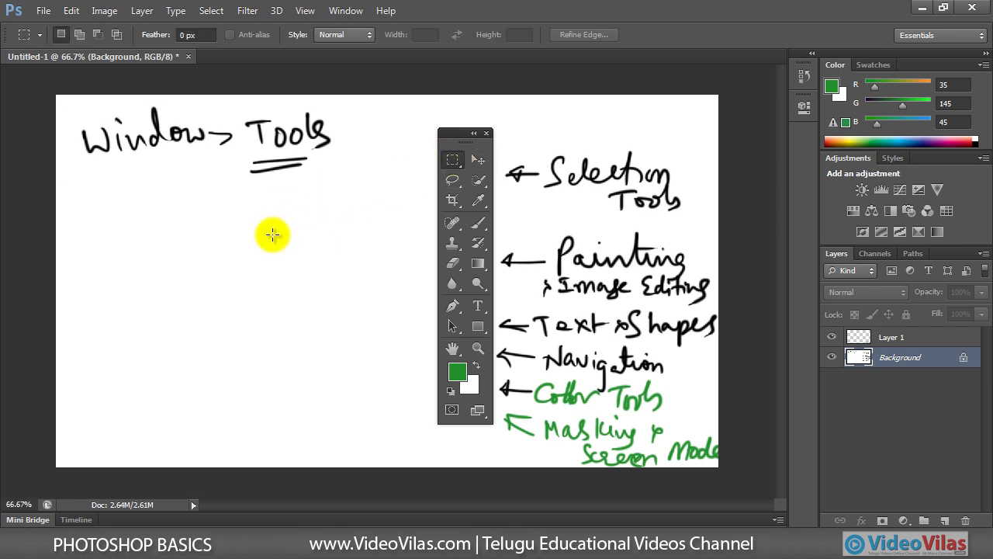
pyautogui.click(885, 335)
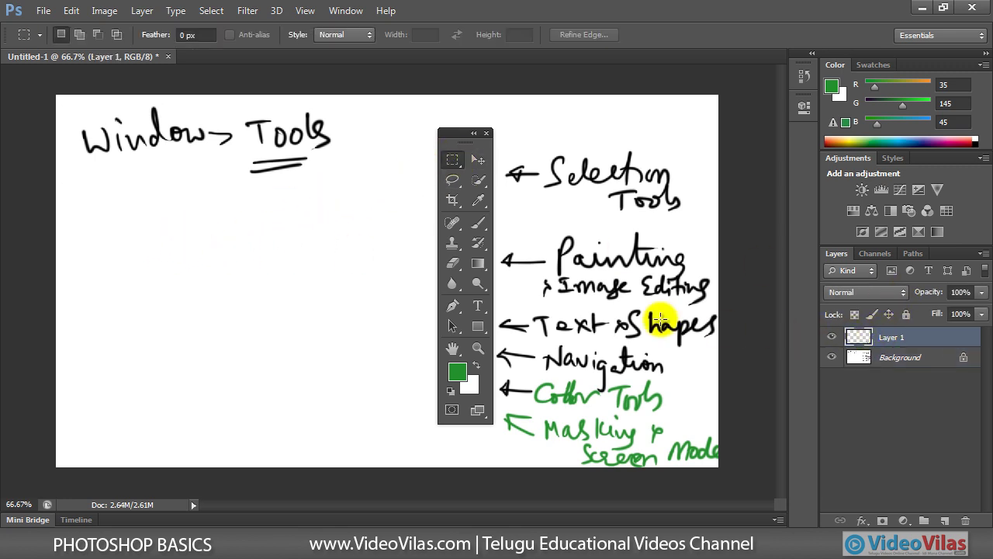
pyautogui.moveTo(118, 225)
pyautogui.mouseDown()
pyautogui.moveTo(290, 289)
pyautogui.moveTo(353, 337)
pyautogui.moveTo(295, 337)
pyautogui.mouseUp()
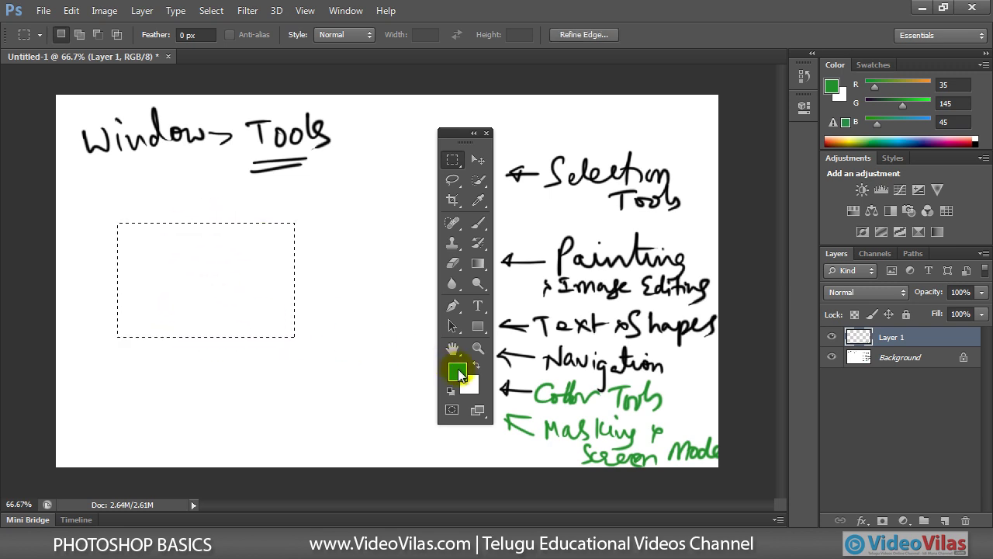
# Fill the Layer 1 rectangle selection with bright magenta, then deselect it
pyautogui.click(458, 374)
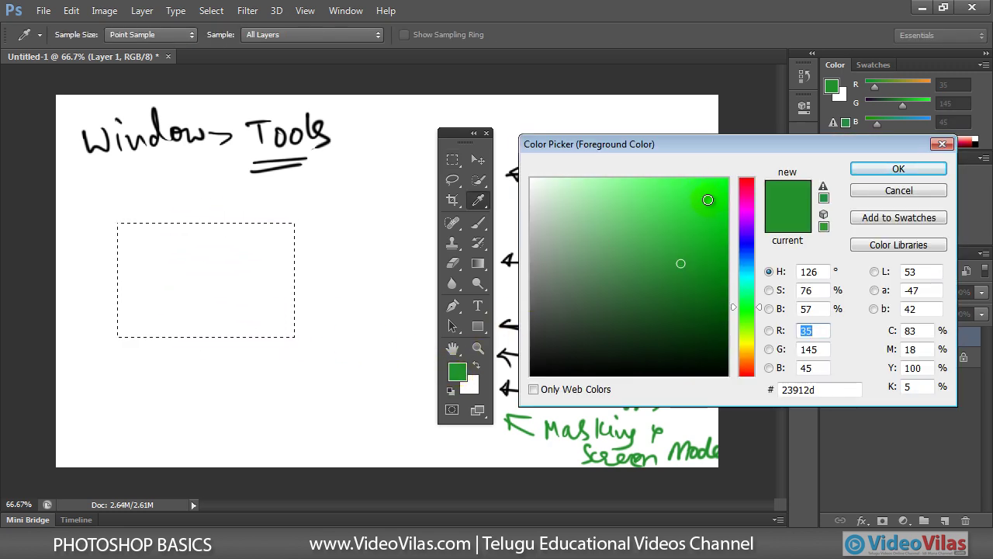
pyautogui.click(747, 206)
pyautogui.click(707, 197)
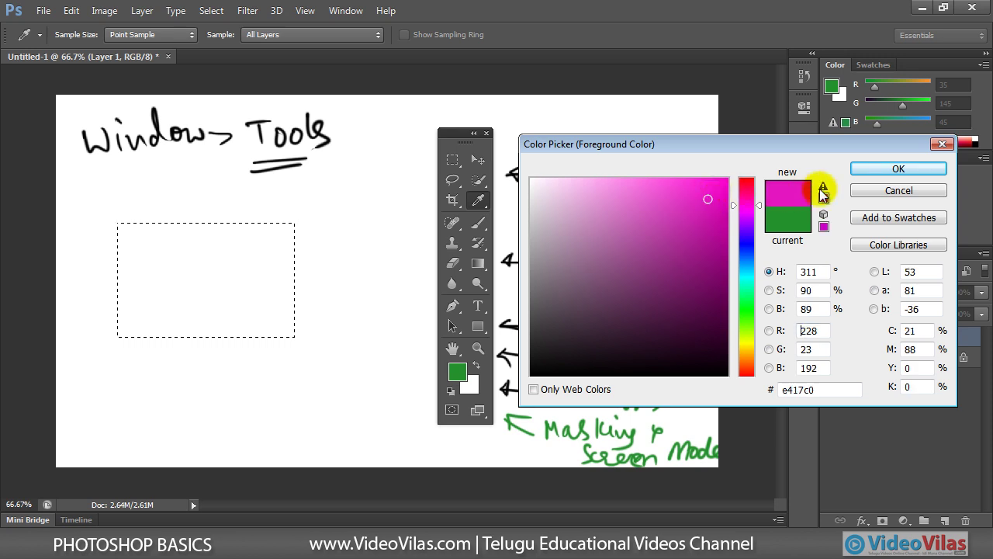
pyautogui.click(861, 168)
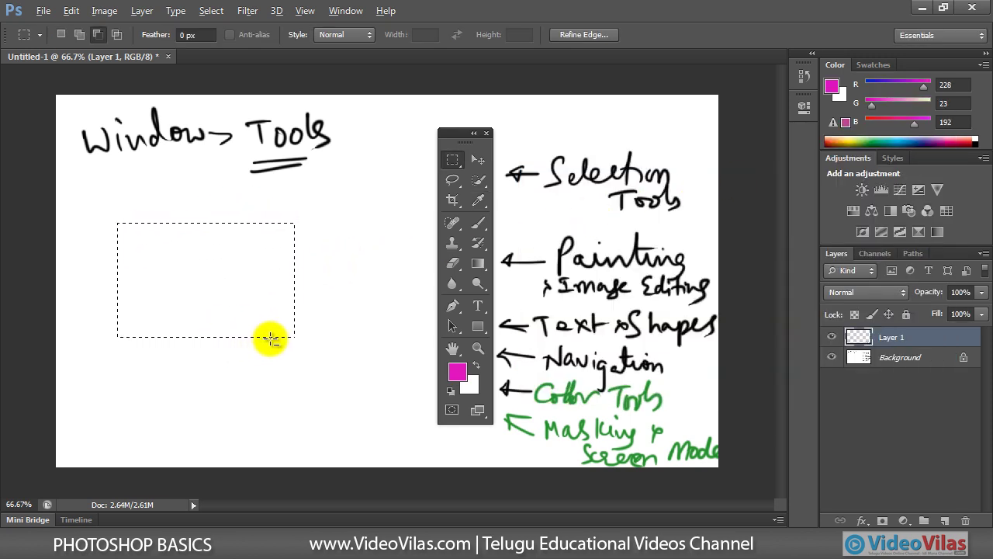
pyautogui.hotkey('alt', 'BackSpace')
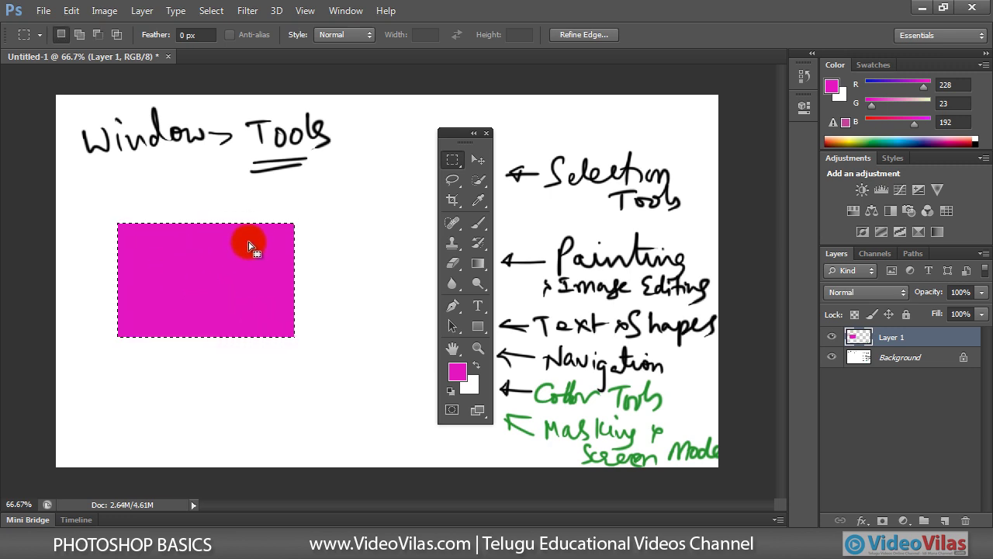
pyautogui.click(338, 212)
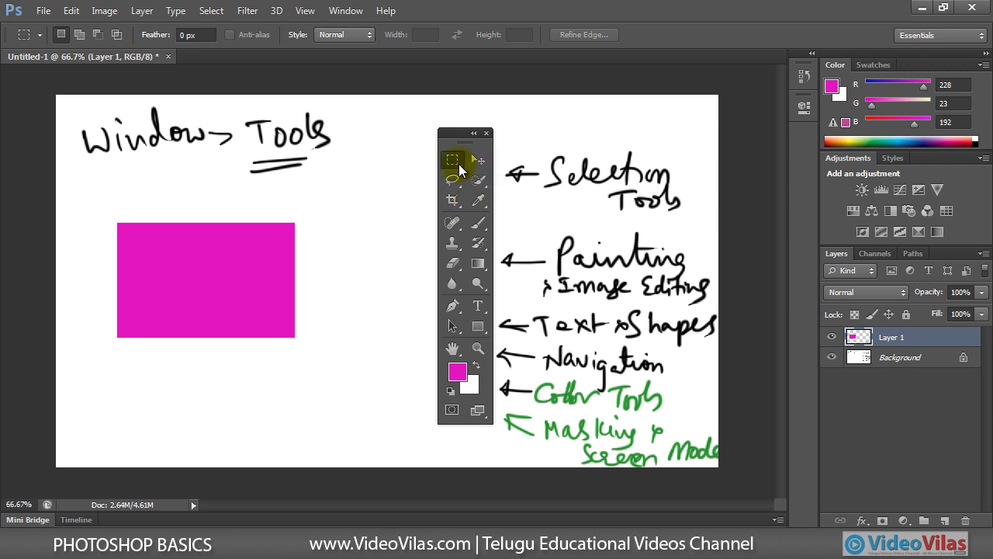
# Using the Elliptical Marquee, cut a curved oval bite from the magenta rectangle's right edge
pyautogui.rightClick(460, 163)
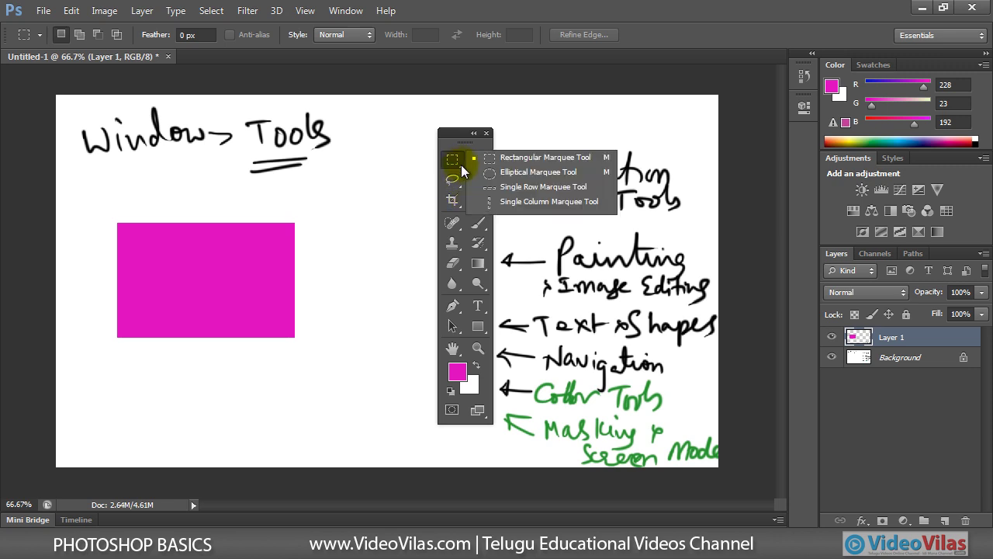
pyautogui.click(514, 175)
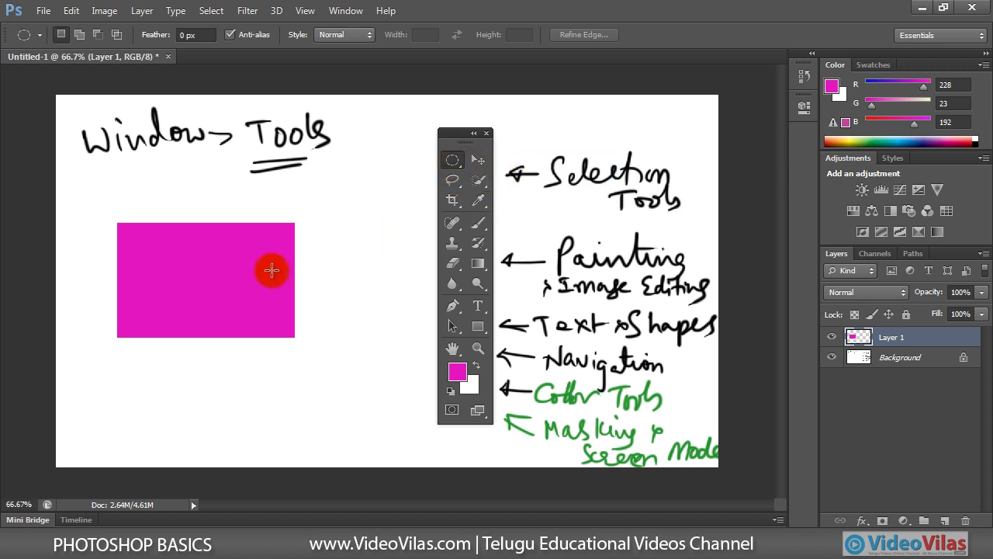
pyautogui.moveTo(328, 212)
pyautogui.mouseDown()
pyautogui.moveTo(288, 321)
pyautogui.moveTo(237, 369)
pyautogui.mouseUp()
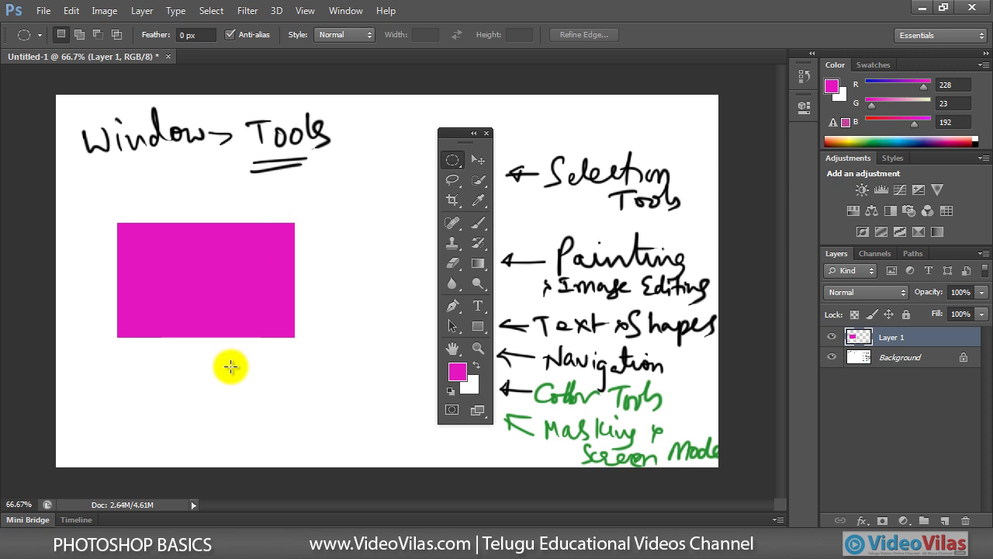
pyautogui.moveTo(253, 295); pyautogui.dragTo(264, 286)
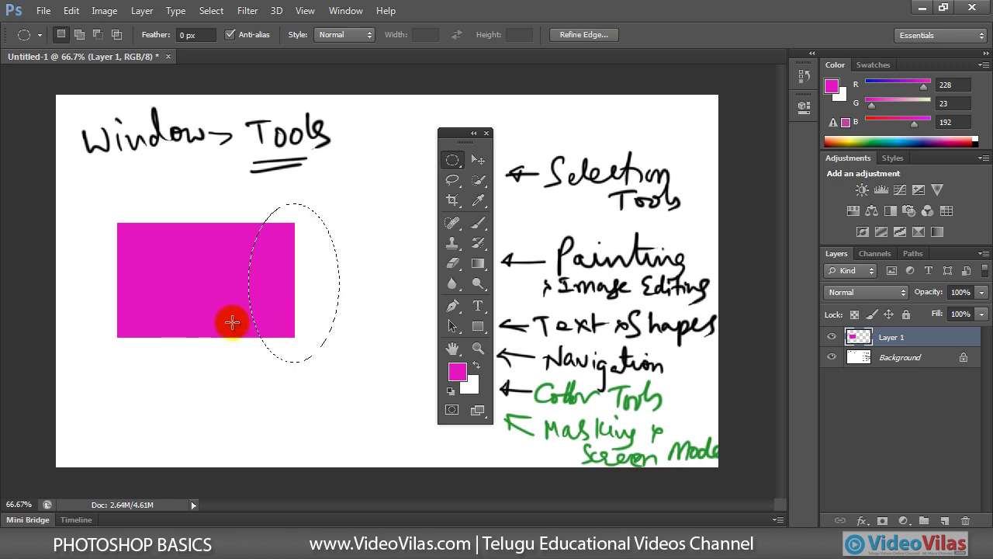
pyautogui.press('Delete')
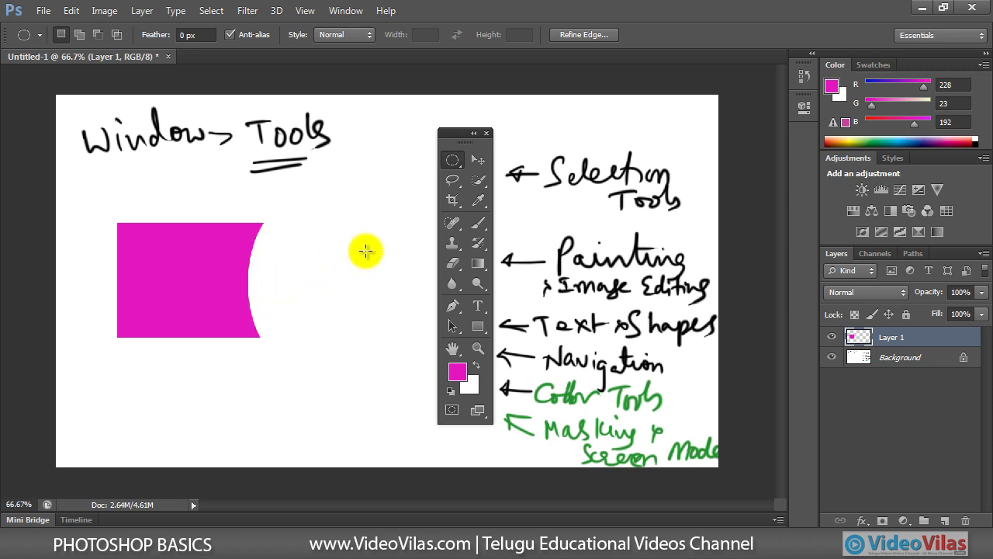
pyautogui.click(222, 284)
# Cut a tall oval notch at the rectangle's lower-left and select a small circle near its top
pyautogui.moveTo(137, 365); pyautogui.dragTo(176, 266)
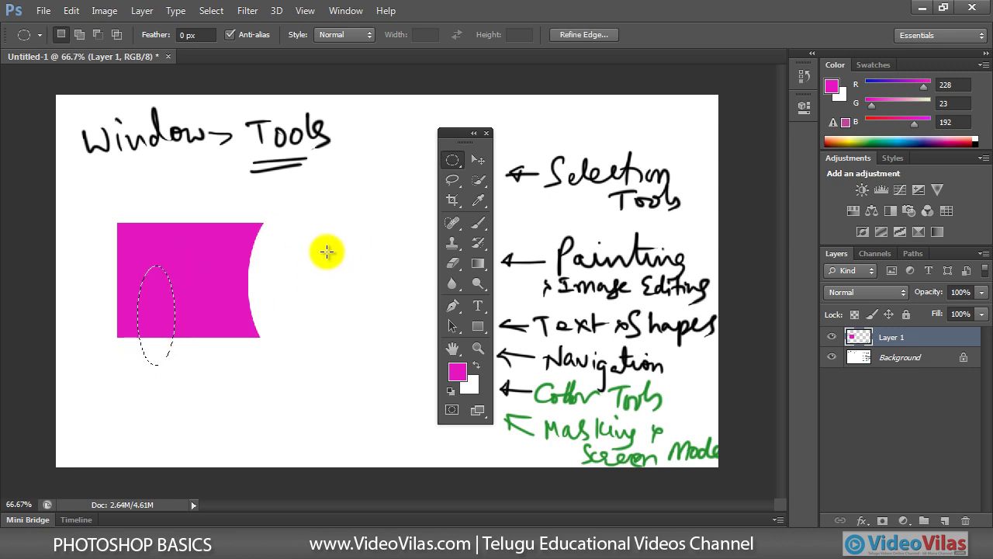
pyautogui.press('Delete')
pyautogui.click(194, 242)
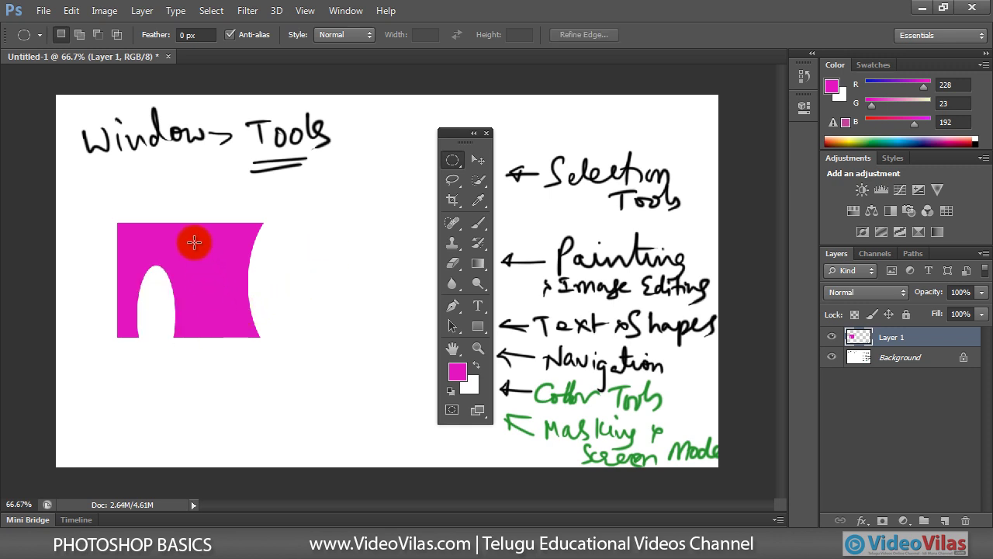
pyautogui.moveTo(194, 242); pyautogui.dragTo(219, 273)
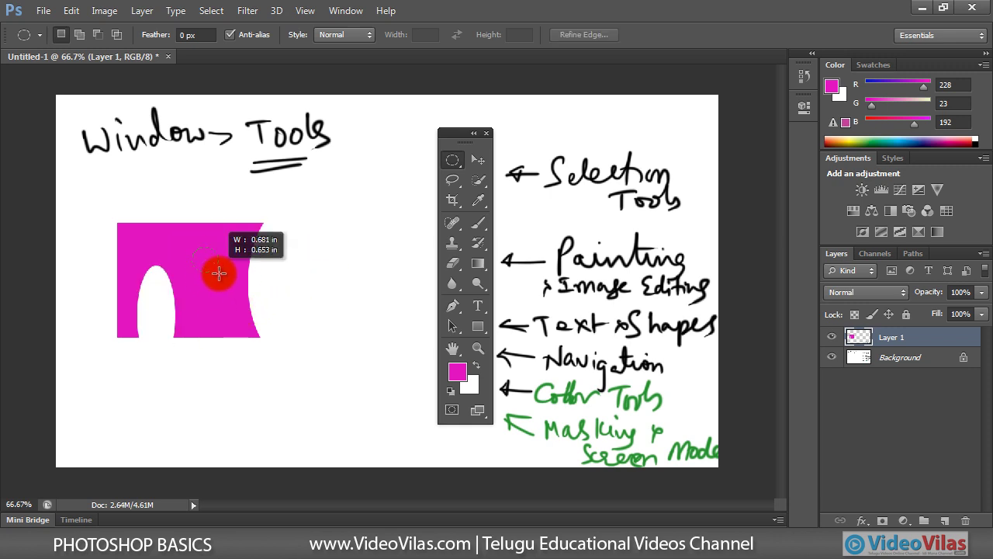
pyautogui.click(285, 269)
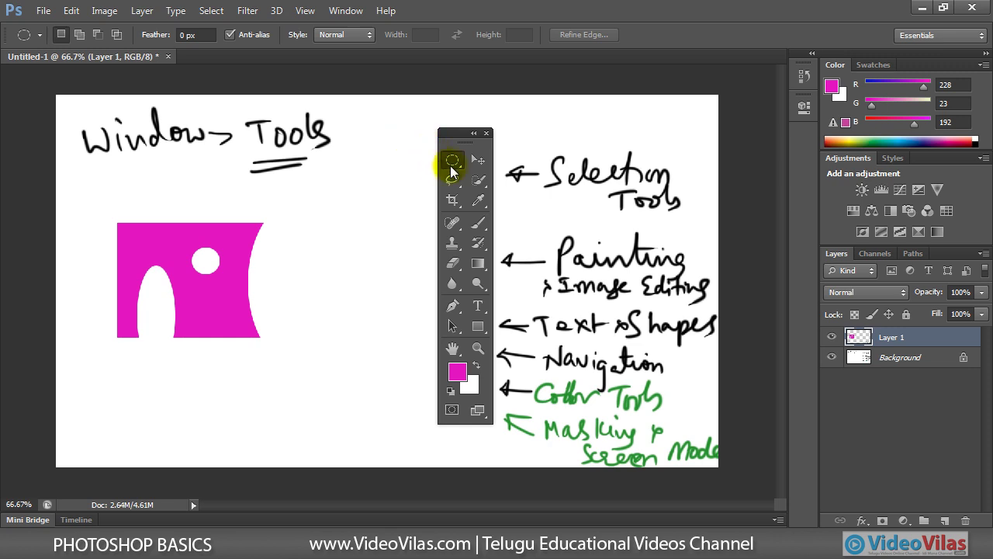
pyautogui.rightClick(453, 161)
# Erase the entire magenta shape from Layer 1 with a rectangular selection, then clear a test selection
pyautogui.click(489, 158)
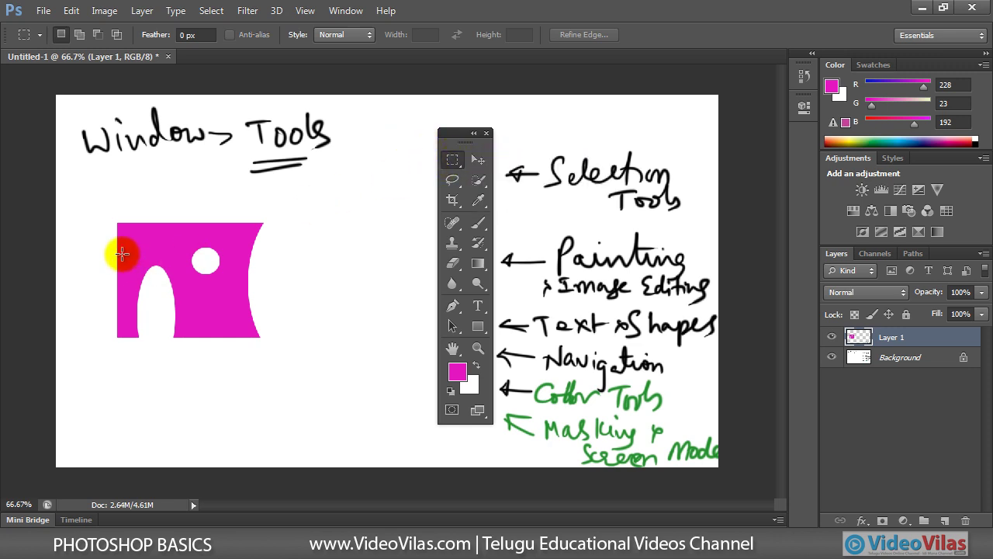
pyautogui.moveTo(102, 215); pyautogui.dragTo(289, 356)
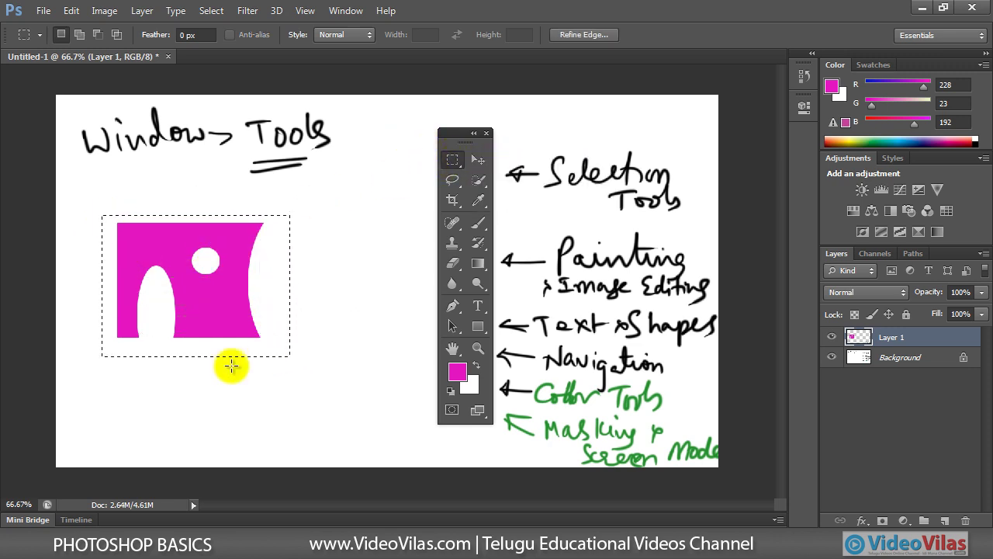
pyautogui.press('Delete')
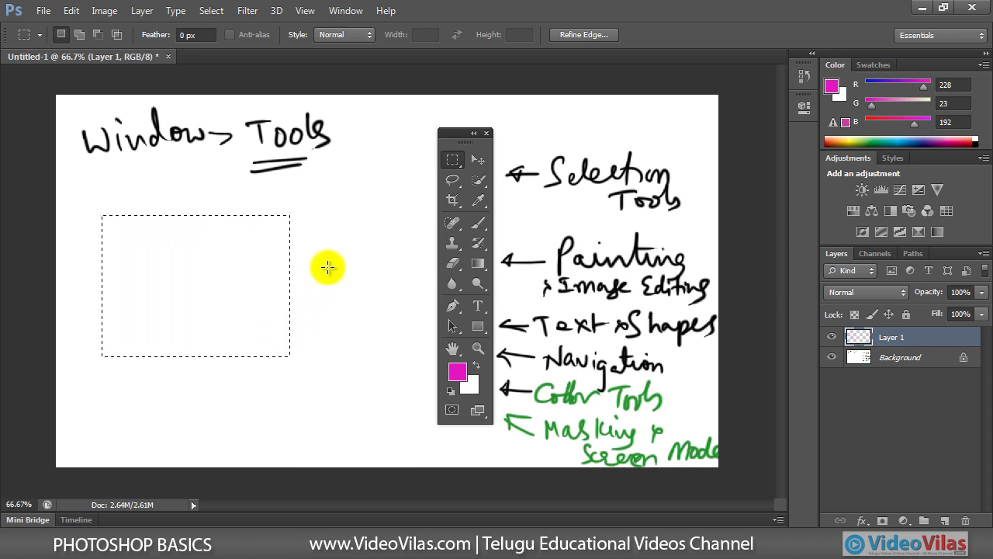
pyautogui.hotkey('ctrl', 'd')
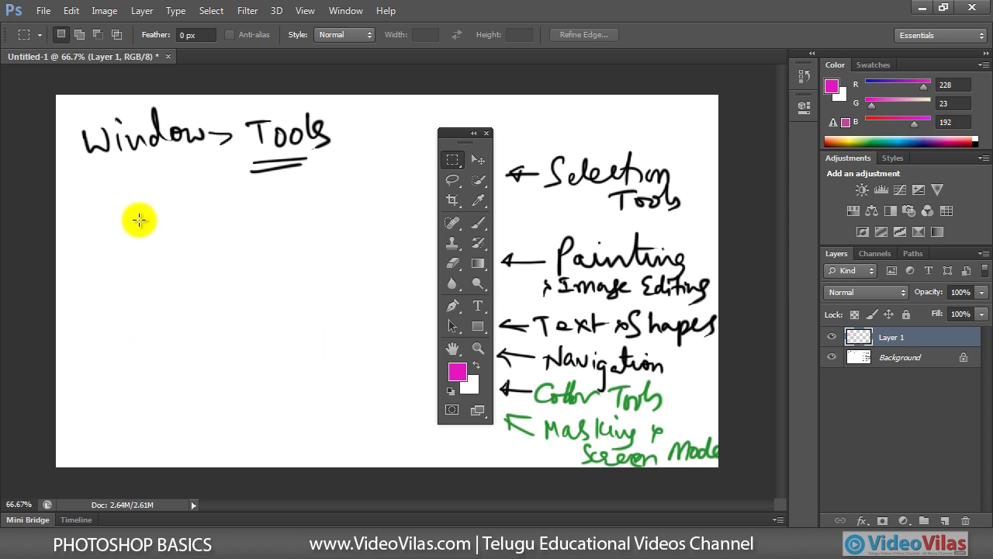
pyautogui.moveTo(139, 219); pyautogui.dragTo(249, 335)
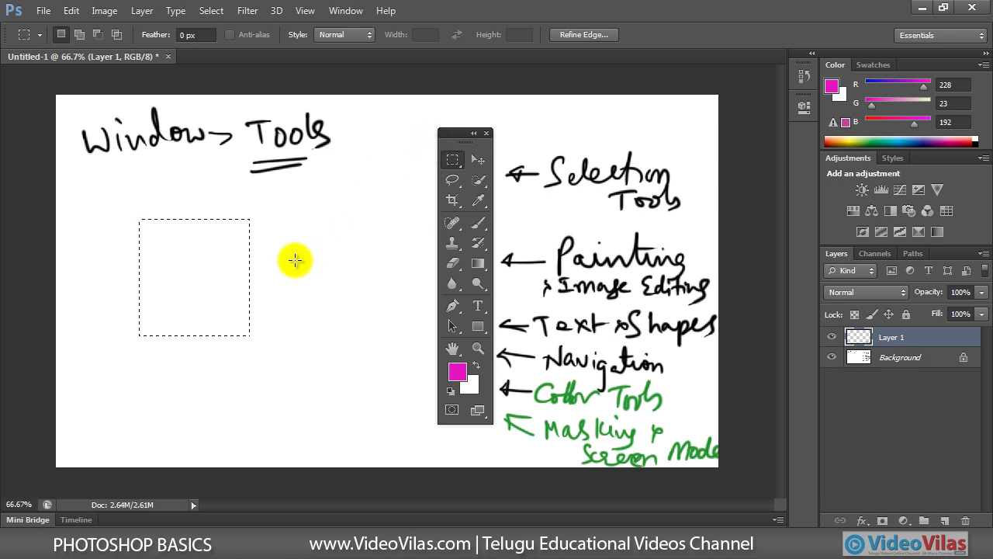
pyautogui.click(252, 270)
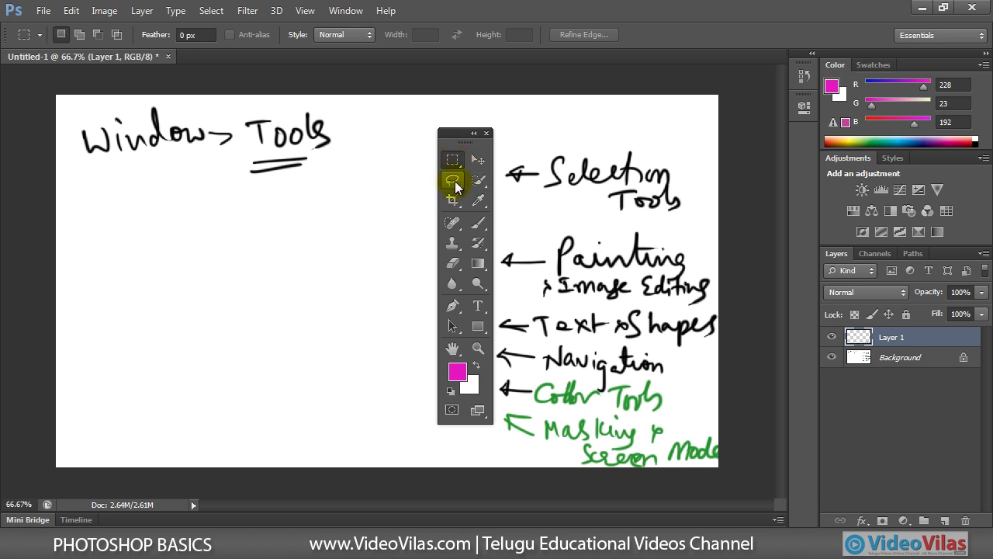
# Draw a rectangular selection around the 'Window > Tools' heading
pyautogui.click(478, 160)
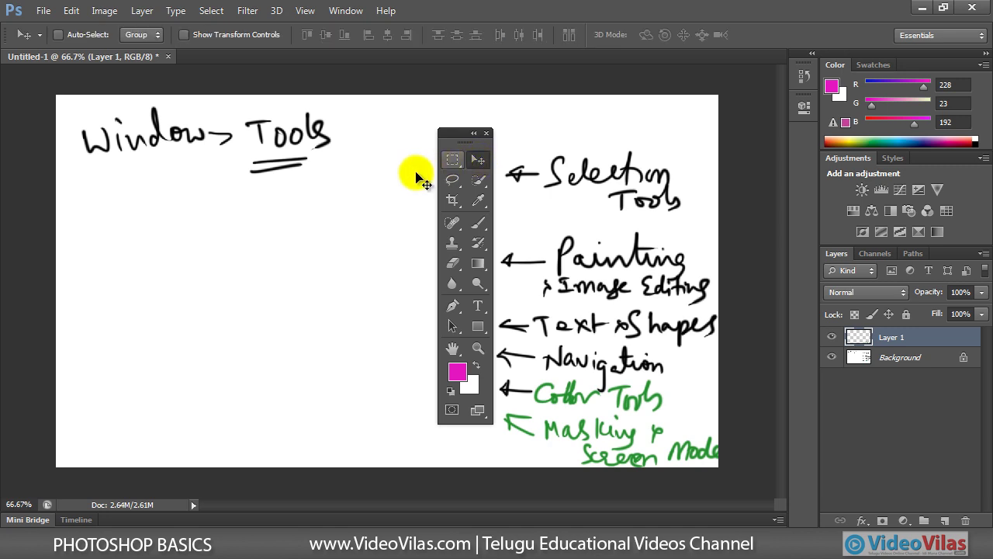
pyautogui.click(452, 160)
pyautogui.moveTo(69, 104); pyautogui.dragTo(349, 185)
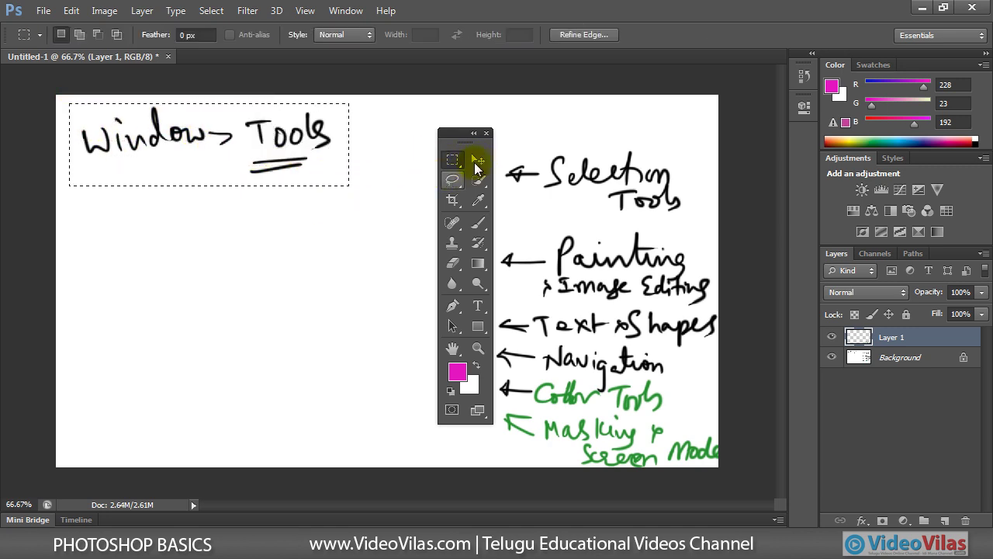
# Move the heading down and to the right on the Background layer, dismissing the empty-selection error
pyautogui.click(478, 160)
pyautogui.moveTo(269, 136); pyautogui.dragTo(327, 205)
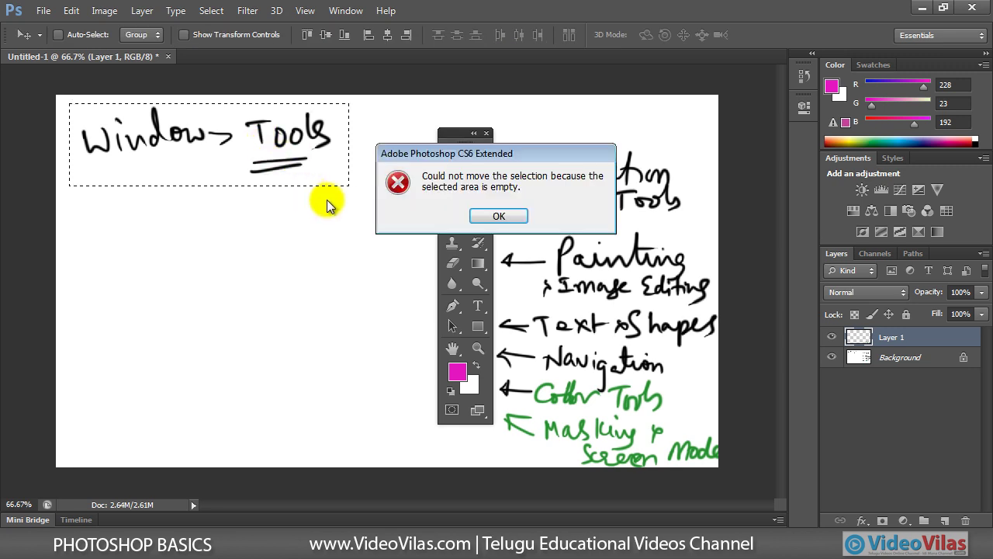
pyautogui.click(498, 218)
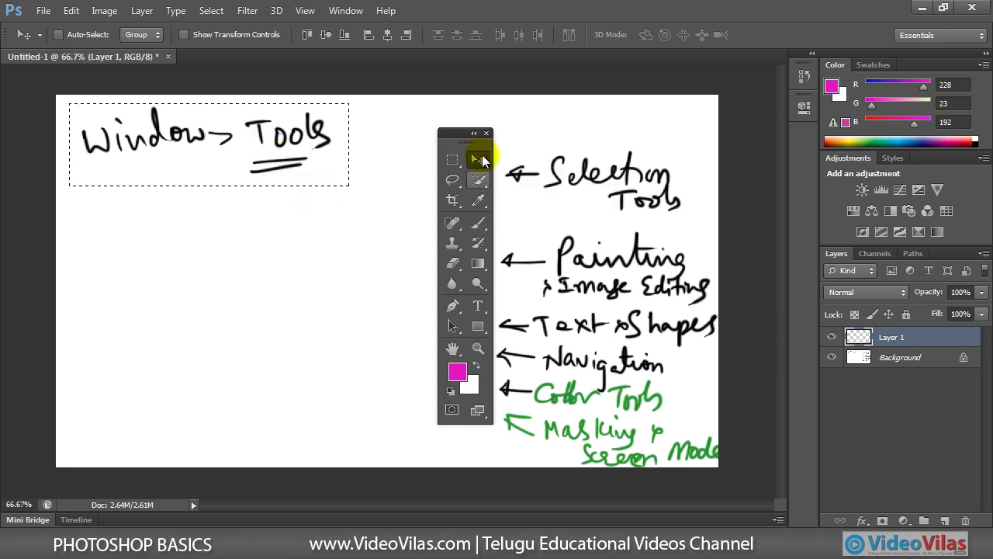
pyautogui.click(897, 358)
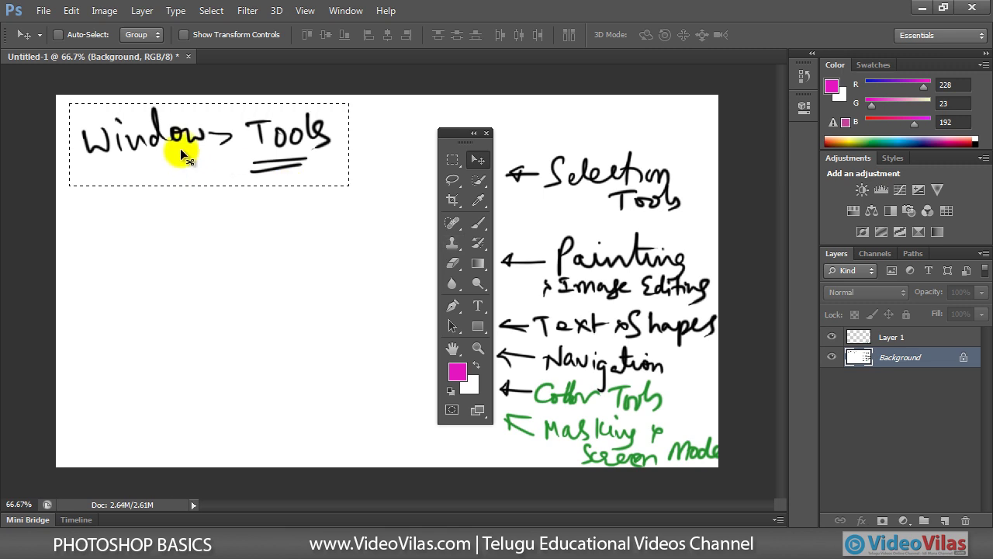
pyautogui.moveTo(189, 147)
pyautogui.mouseDown()
pyautogui.moveTo(221, 220)
pyautogui.moveTo(245, 167)
pyautogui.mouseUp()
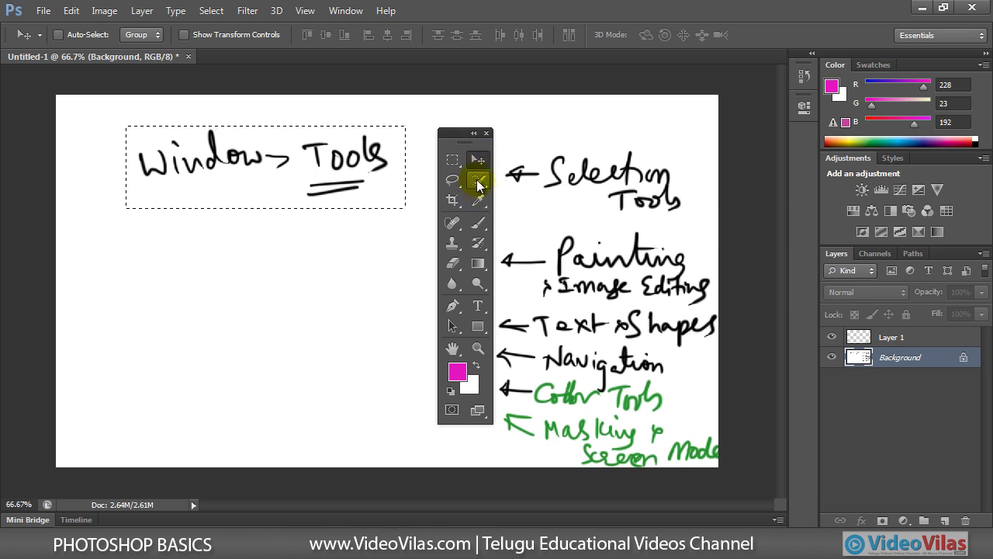
# Make Layer 1 active with the Brush tool and clear the selection around the heading
pyautogui.click(477, 186)
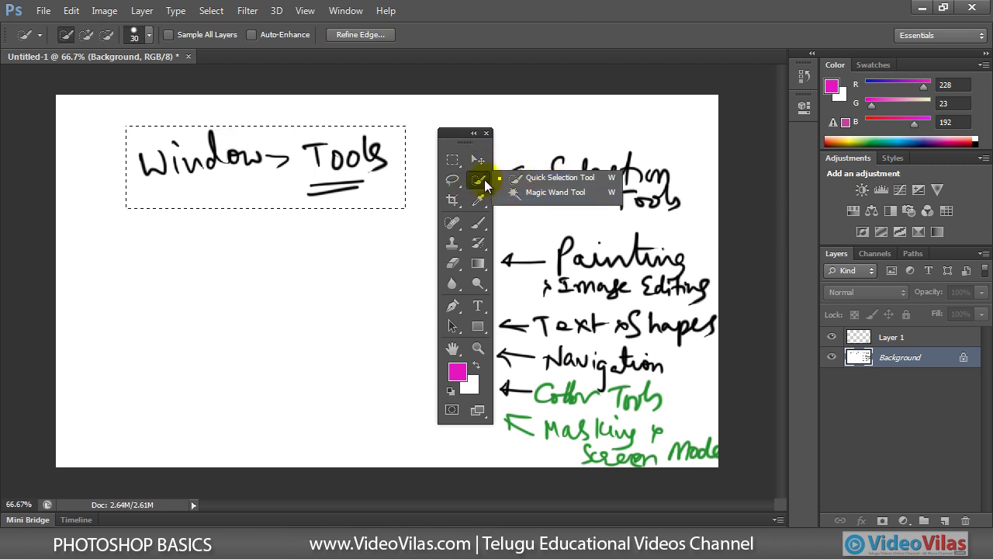
pyautogui.click(485, 180)
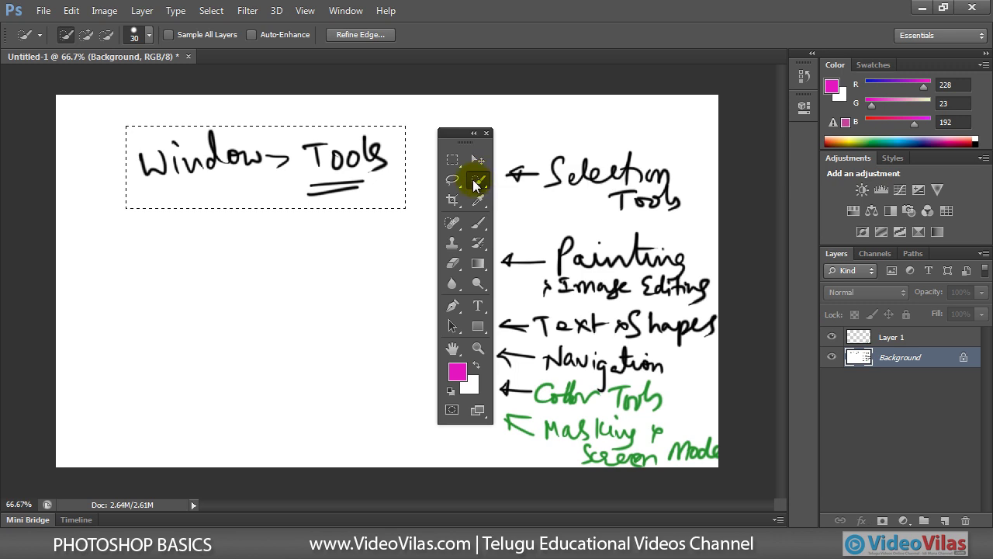
pyautogui.click(477, 225)
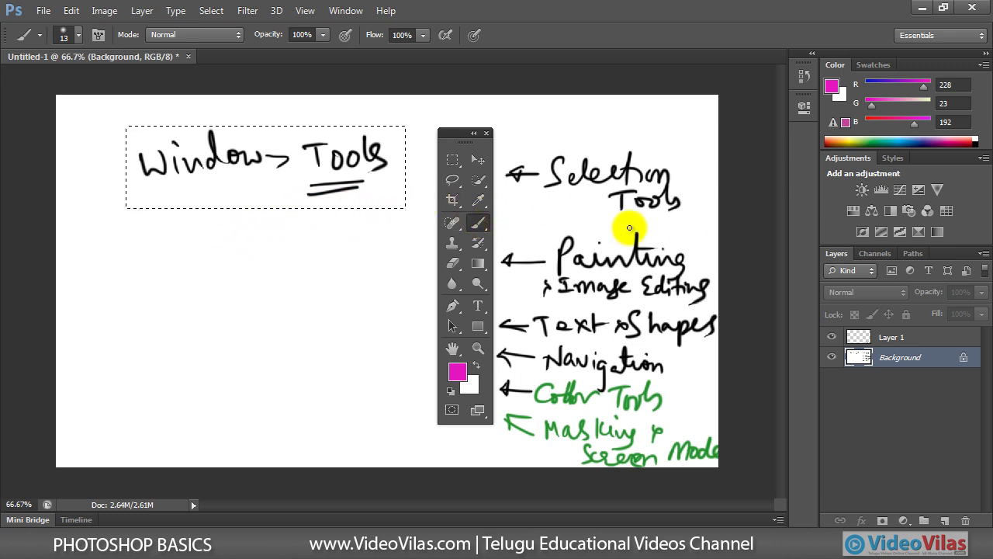
pyautogui.click(880, 337)
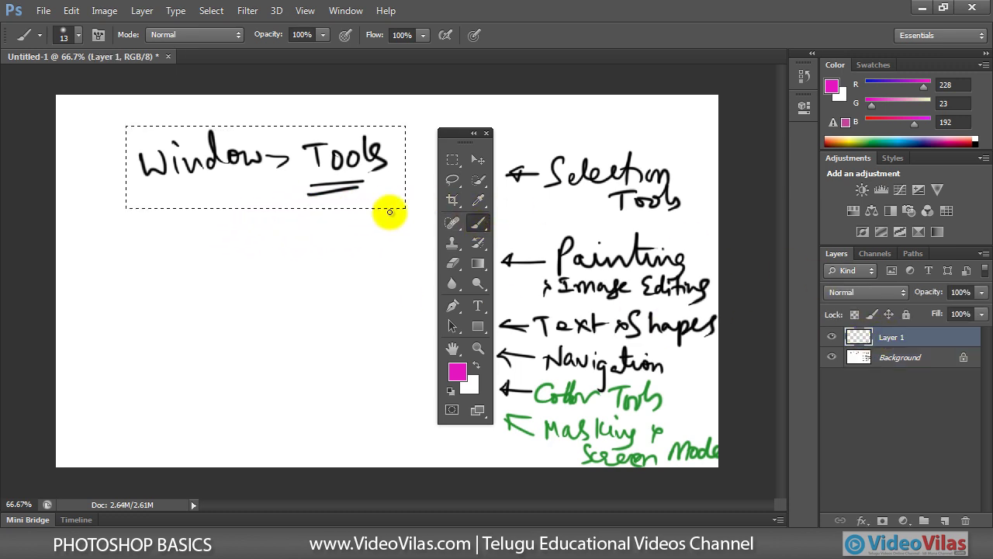
pyautogui.click(457, 159)
pyautogui.click(333, 233)
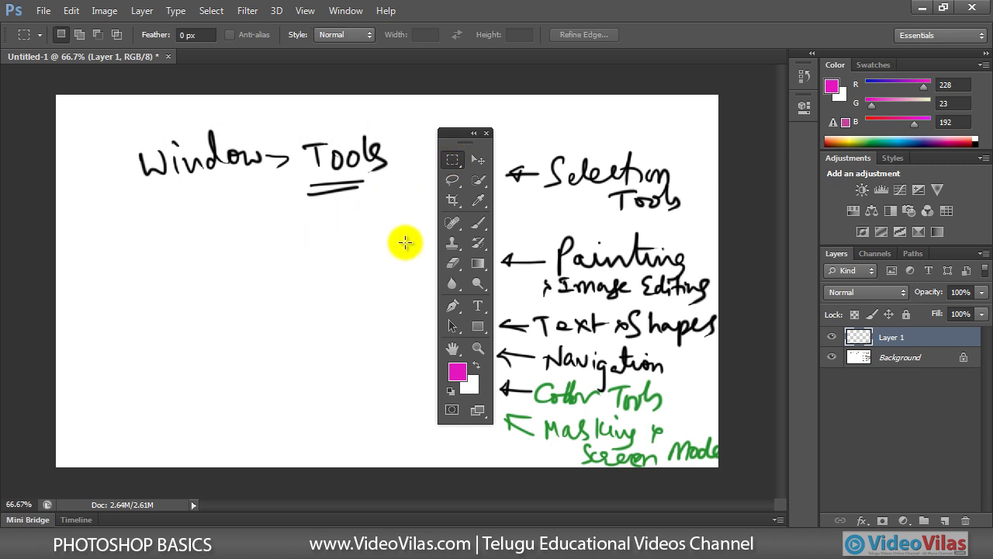
# Handwrite a double-underlined magenta 'Brush tool:' label under the heading
pyautogui.click(477, 222)
pyautogui.moveTo(148, 217)
pyautogui.mouseDown()
pyautogui.moveTo(148, 255)
pyautogui.moveTo(181, 247)
pyautogui.moveTo(221, 215)
pyautogui.moveTo(240, 230)
pyautogui.moveTo(259, 224)
pyautogui.moveTo(282, 248)
pyautogui.moveTo(305, 233)
pyautogui.moveTo(314, 247)
pyautogui.mouseUp()
pyautogui.moveTo(206, 271); pyautogui.dragTo(260, 260)
pyautogui.moveTo(223, 266); pyautogui.dragTo(292, 257)
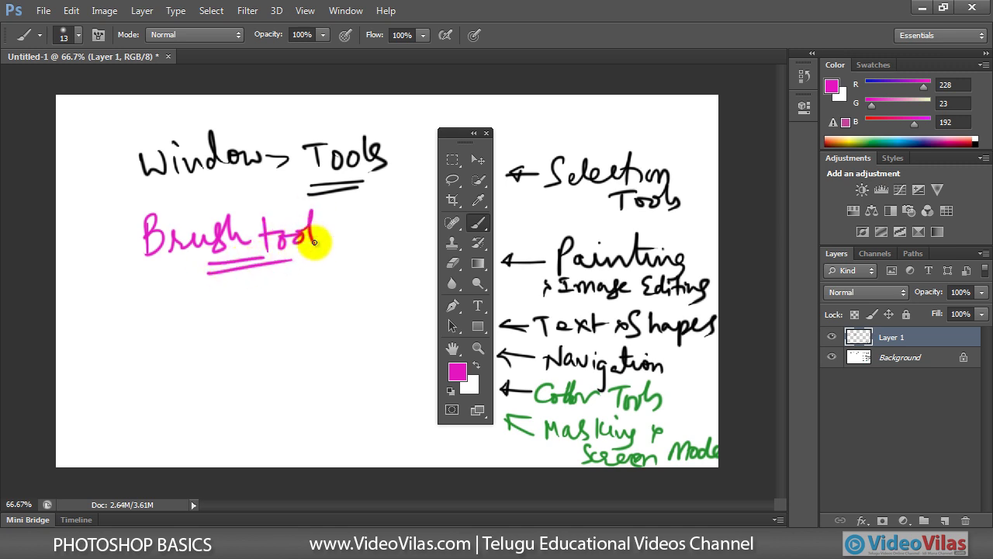
pyautogui.click(322, 233)
pyautogui.click(323, 247)
# Paint a magenta scribble below the label, enlarging the brush to 44 px
pyautogui.moveTo(184, 297)
pyautogui.mouseDown()
pyautogui.moveTo(233, 288)
pyautogui.moveTo(219, 301)
pyautogui.moveTo(257, 301)
pyautogui.moveTo(233, 317)
pyautogui.moveTo(210, 313)
pyautogui.mouseUp()
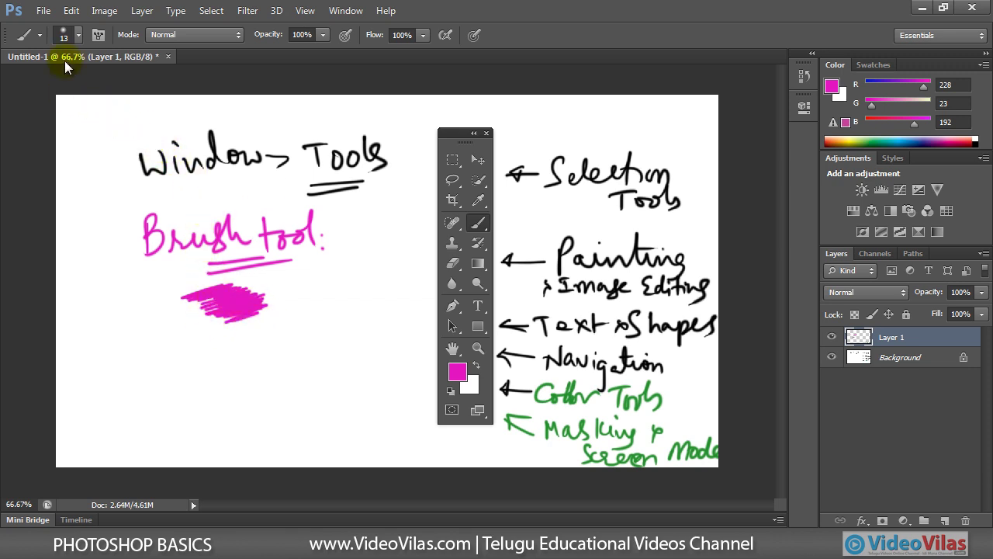
pyautogui.click(77, 37)
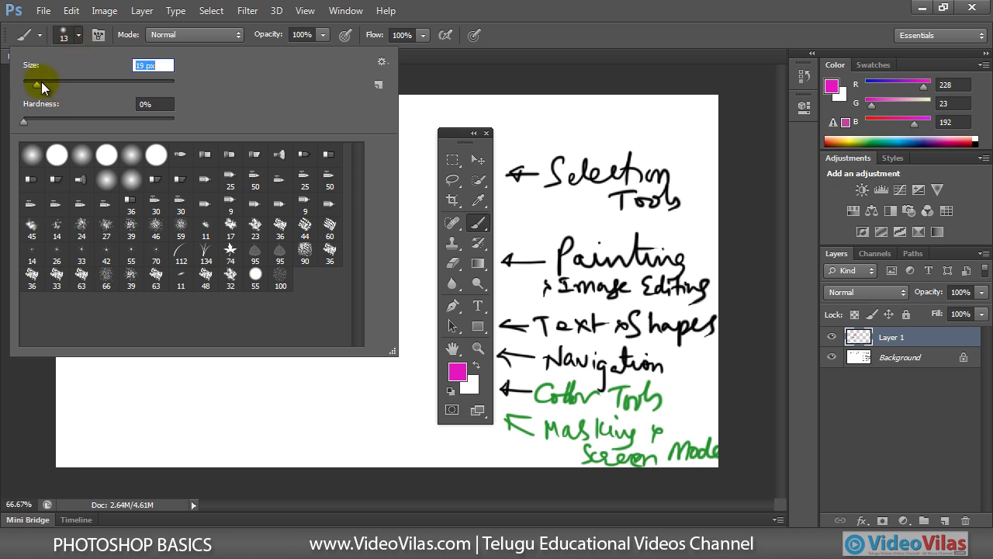
pyautogui.moveTo(37, 81); pyautogui.dragTo(55, 82)
pyautogui.press('Return')
pyautogui.moveTo(233, 322)
pyautogui.mouseDown()
pyautogui.moveTo(221, 290)
pyautogui.moveTo(275, 326)
pyautogui.mouseUp()
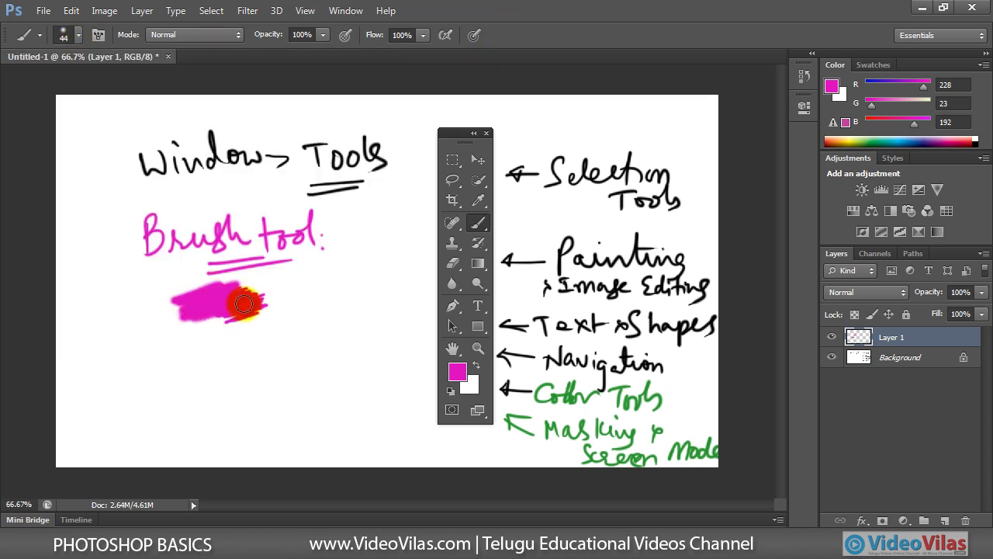
# Set the foreground colour to a darker purple and paint over the magenta scribble
pyautogui.click(457, 372)
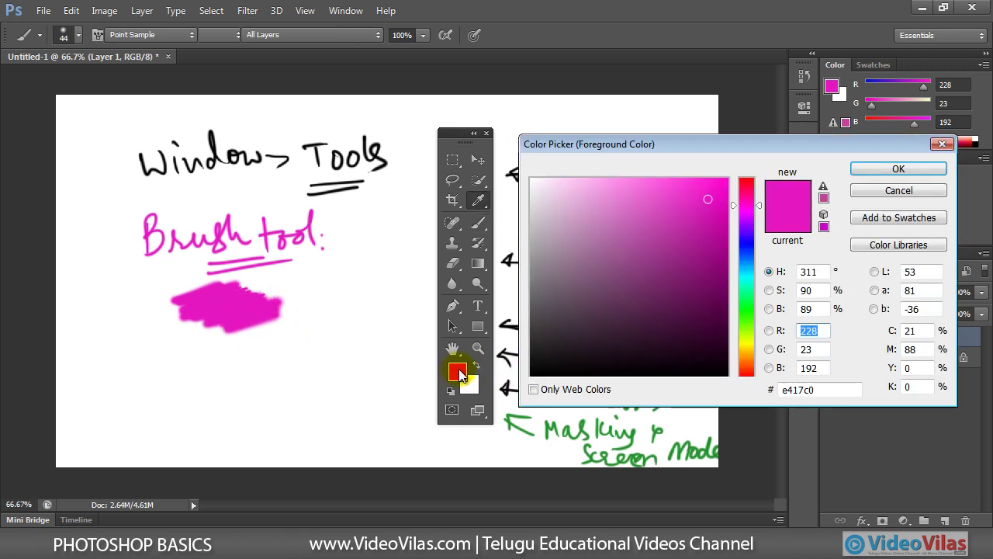
pyautogui.click(652, 258)
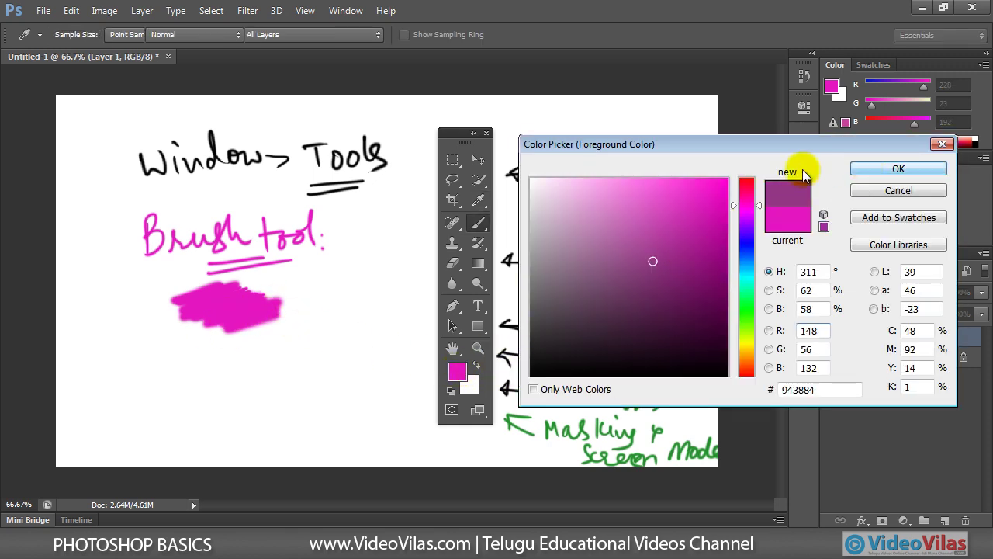
pyautogui.press('Return')
pyautogui.moveTo(206, 300)
pyautogui.mouseDown()
pyautogui.moveTo(222, 297)
pyautogui.moveTo(247, 327)
pyautogui.moveTo(276, 323)
pyautogui.mouseUp()
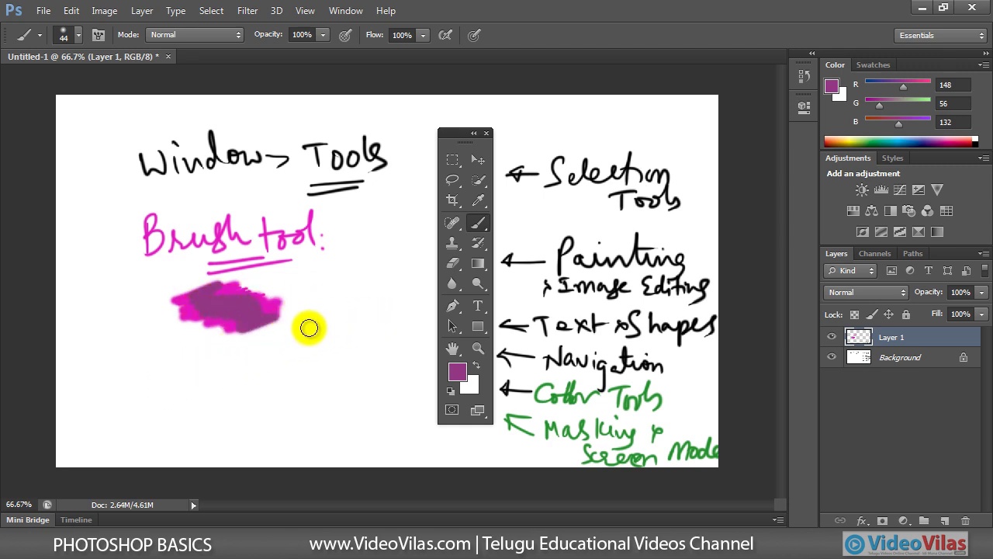
# Erase the magenta 'Brush tool:' label and purple brushwork with the Eraser tool
pyautogui.click(478, 266)
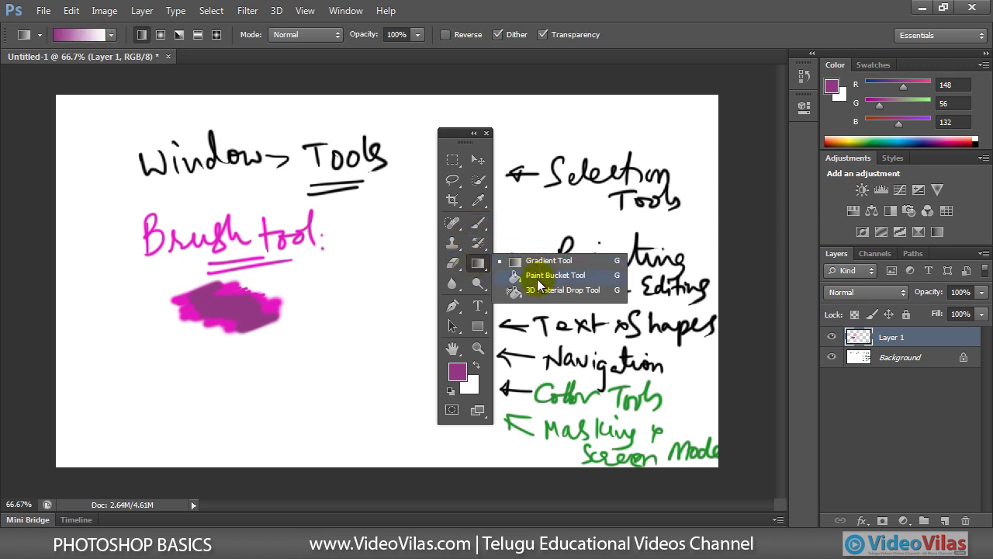
pyautogui.click(479, 268)
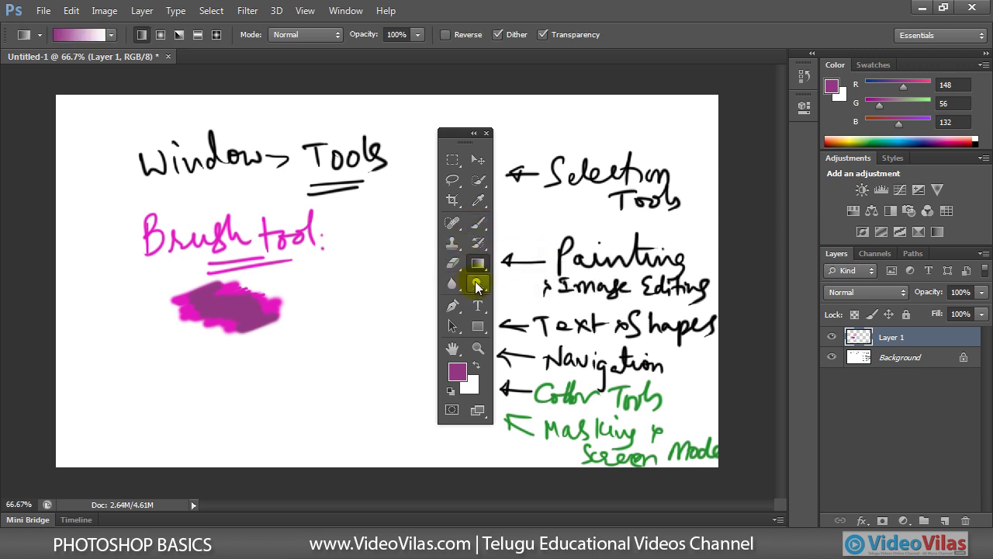
pyautogui.click(475, 281)
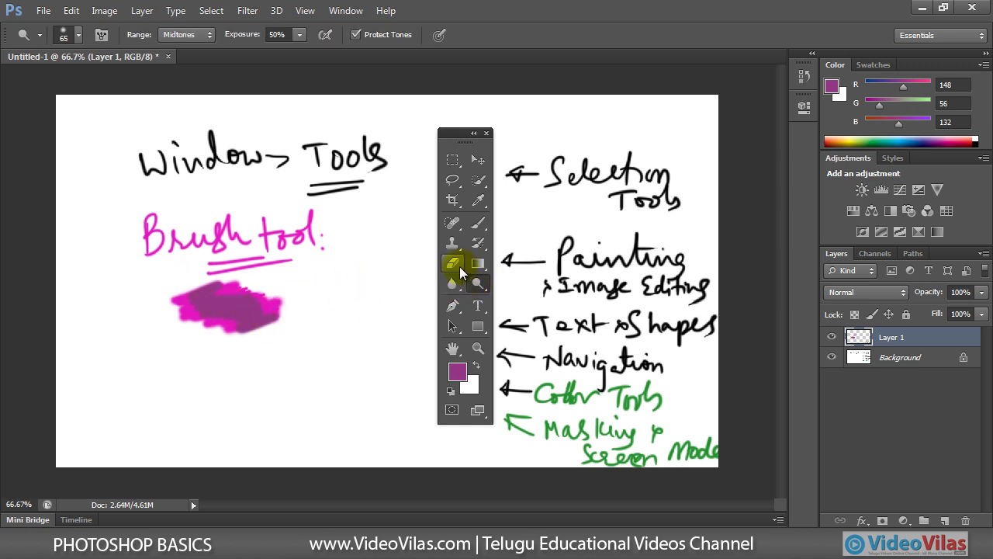
pyautogui.click(478, 284)
pyautogui.click(524, 278)
pyautogui.click(454, 270)
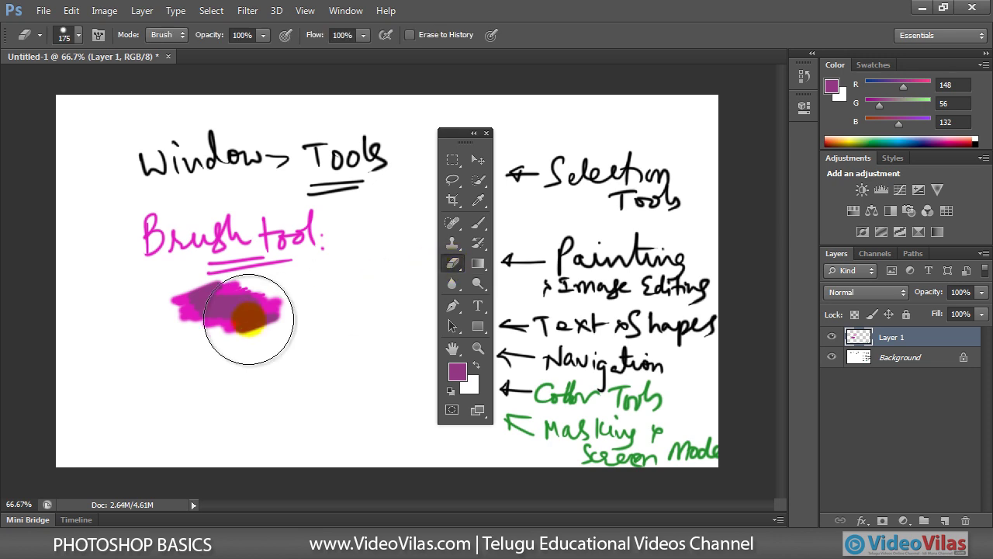
pyautogui.moveTo(222, 306)
pyautogui.mouseDown()
pyautogui.moveTo(229, 334)
pyautogui.moveTo(291, 300)
pyautogui.moveTo(189, 282)
pyautogui.moveTo(290, 225)
pyautogui.moveTo(306, 256)
pyautogui.moveTo(195, 227)
pyautogui.moveTo(146, 251)
pyautogui.mouseUp()
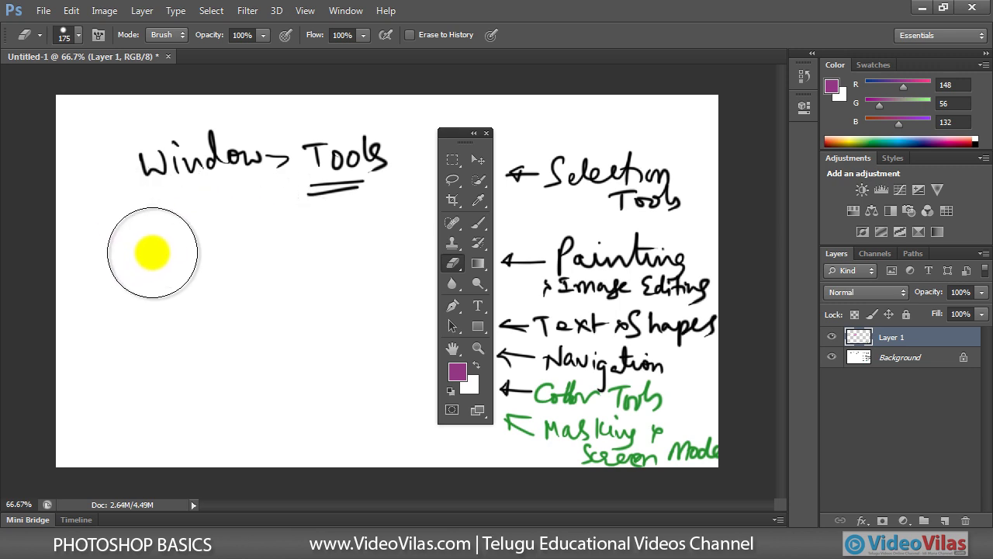
pyautogui.click(477, 161)
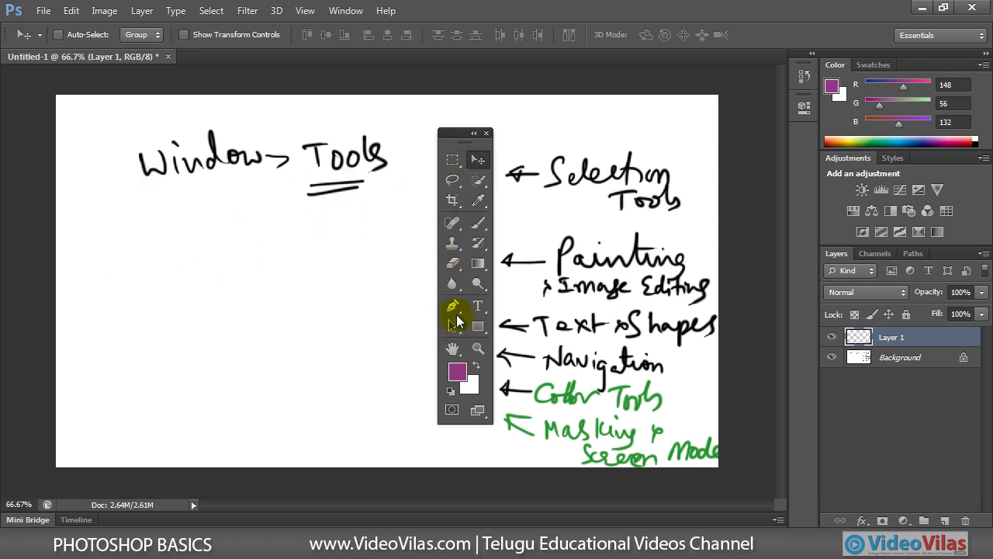
# Zoom into the word 'Window' up to 700% magnification
pyautogui.click(479, 348)
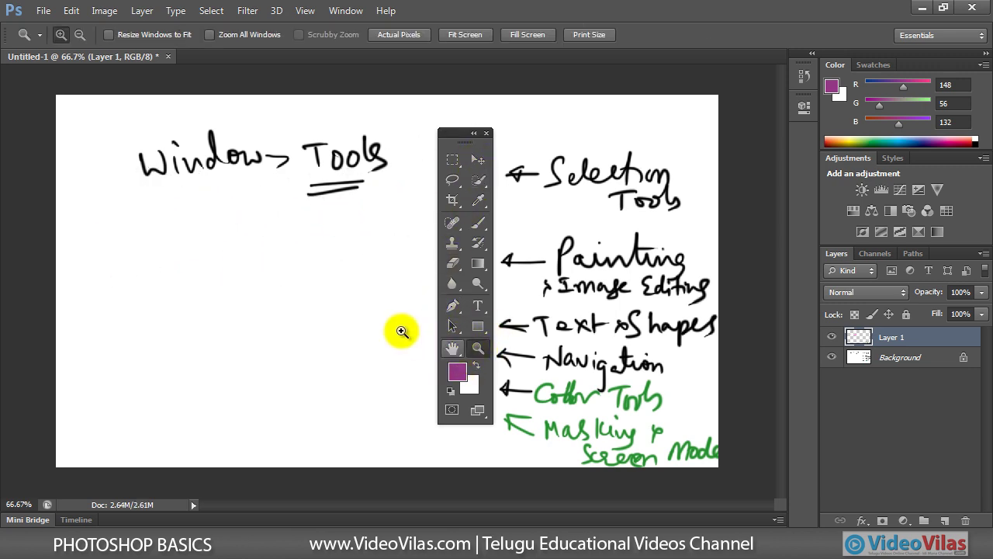
pyautogui.moveTo(116, 132); pyautogui.dragTo(388, 212)
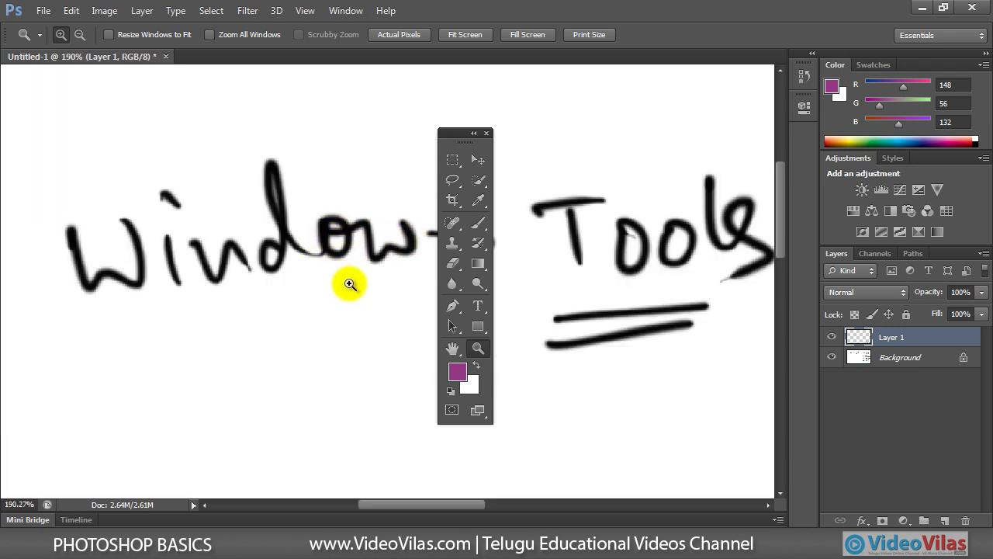
pyautogui.doubleClick(323, 258)
pyautogui.click(318, 268)
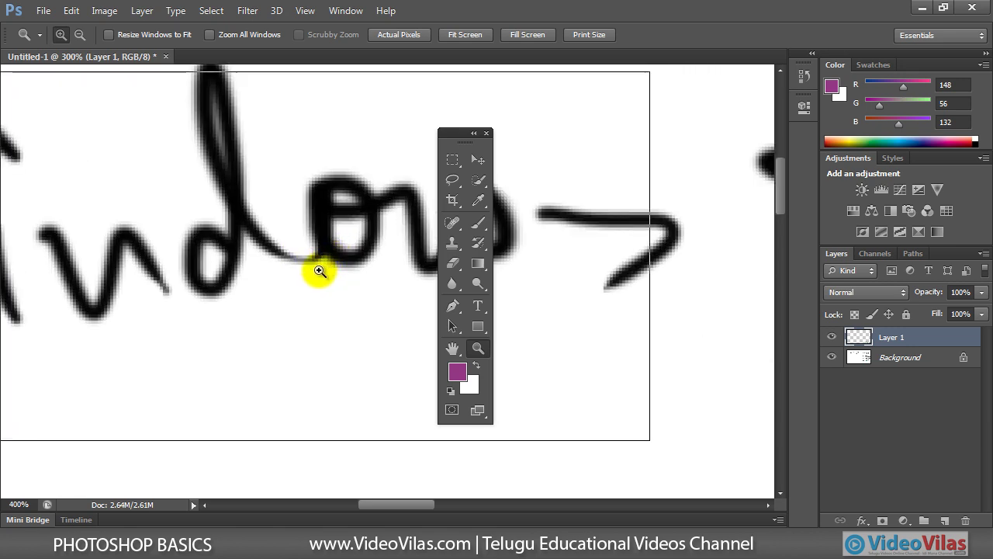
pyautogui.click(292, 283)
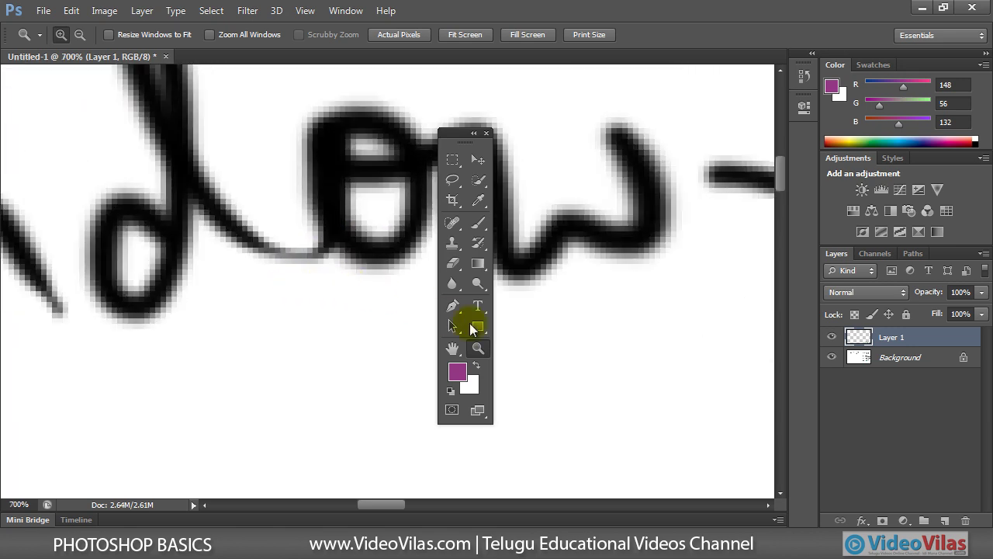
# Pan the view to show the pixelated arrow between 'Window' and 'Tools'
pyautogui.click(452, 351)
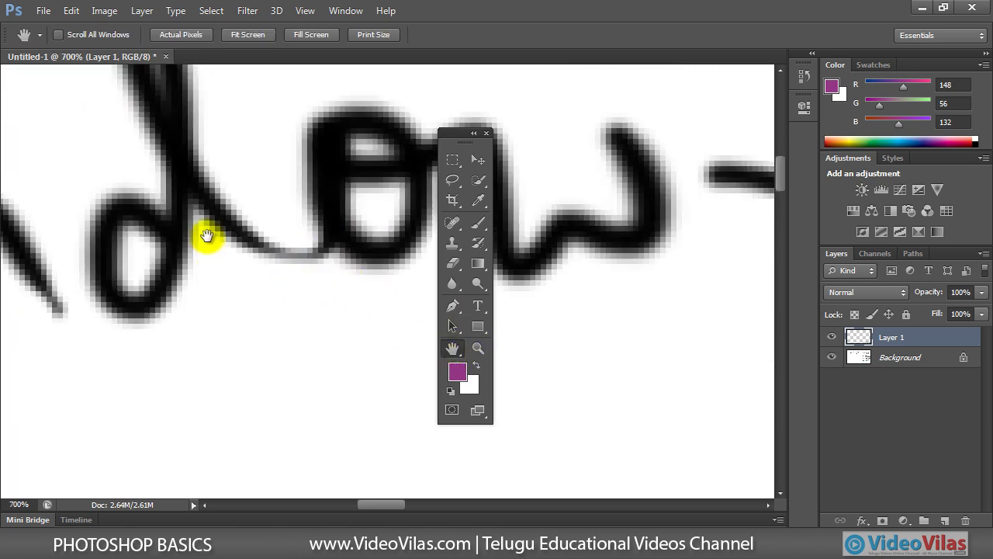
pyautogui.moveTo(206, 237); pyautogui.dragTo(248, 282)
pyautogui.moveTo(137, 329)
pyautogui.mouseDown()
pyautogui.moveTo(288, 313)
pyautogui.moveTo(284, 295)
pyautogui.moveTo(163, 274)
pyautogui.mouseUp()
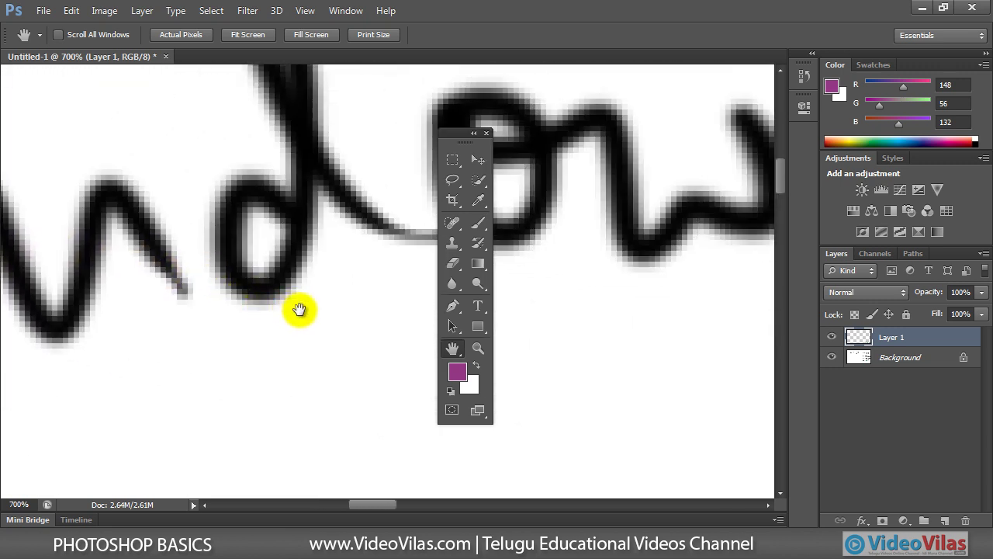
pyautogui.click(479, 166)
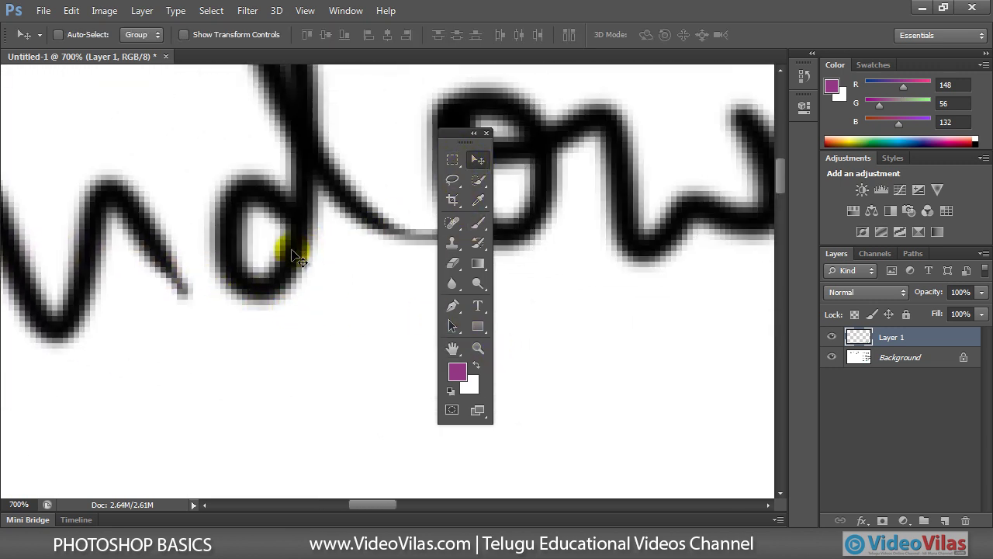
pyautogui.moveTo(348, 261)
pyautogui.mouseDown()
pyautogui.moveTo(318, 306)
pyautogui.moveTo(344, 302)
pyautogui.moveTo(334, 326)
pyautogui.moveTo(147, 314)
pyautogui.mouseUp()
pyautogui.moveTo(322, 335); pyautogui.dragTo(292, 320)
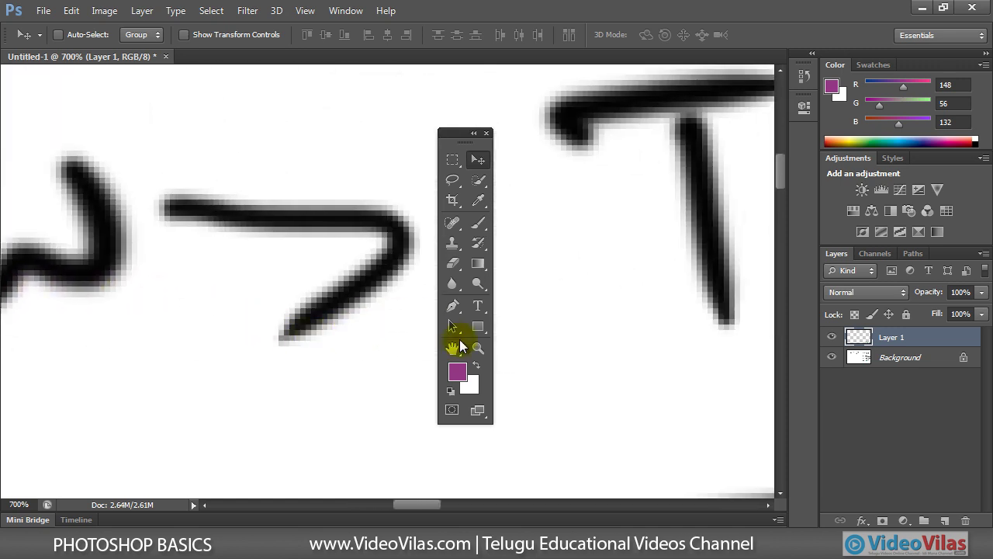
# Set the foreground colour to bright teal (27, 224, 180)
pyautogui.click(458, 373)
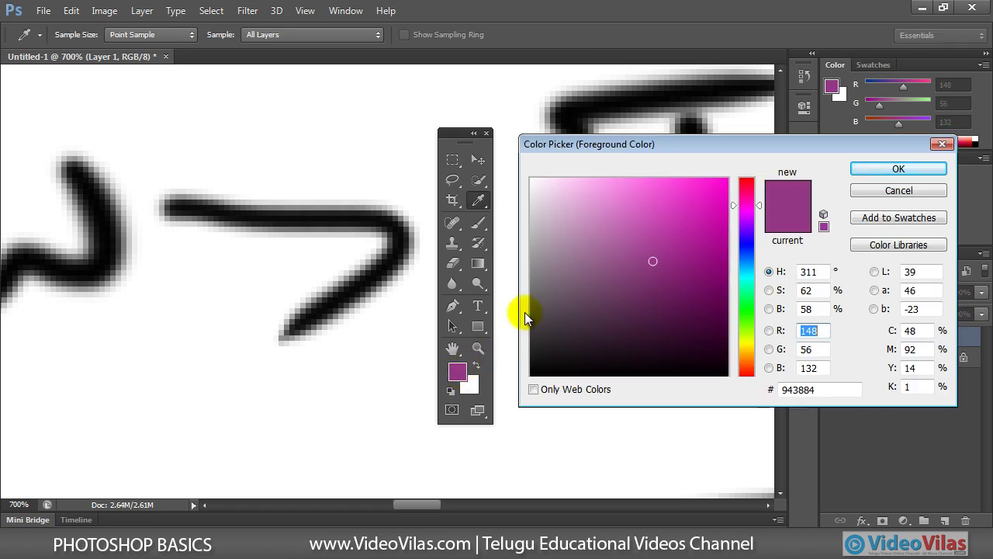
pyautogui.click(703, 235)
pyautogui.click(747, 286)
pyautogui.click(704, 200)
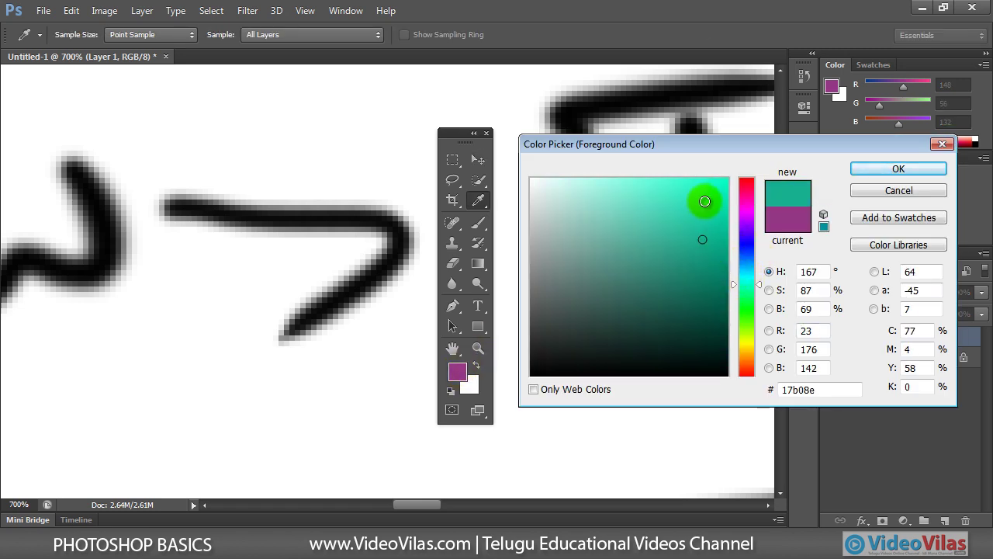
pyautogui.click(875, 168)
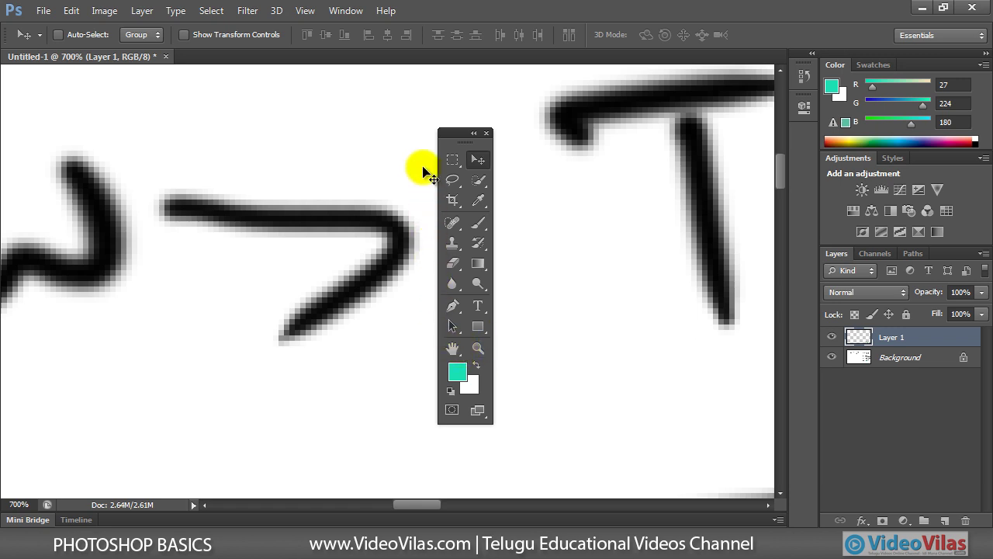
# Zoom back out to 66.67% so the whole canvas and labels are visible
pyautogui.click(477, 351)
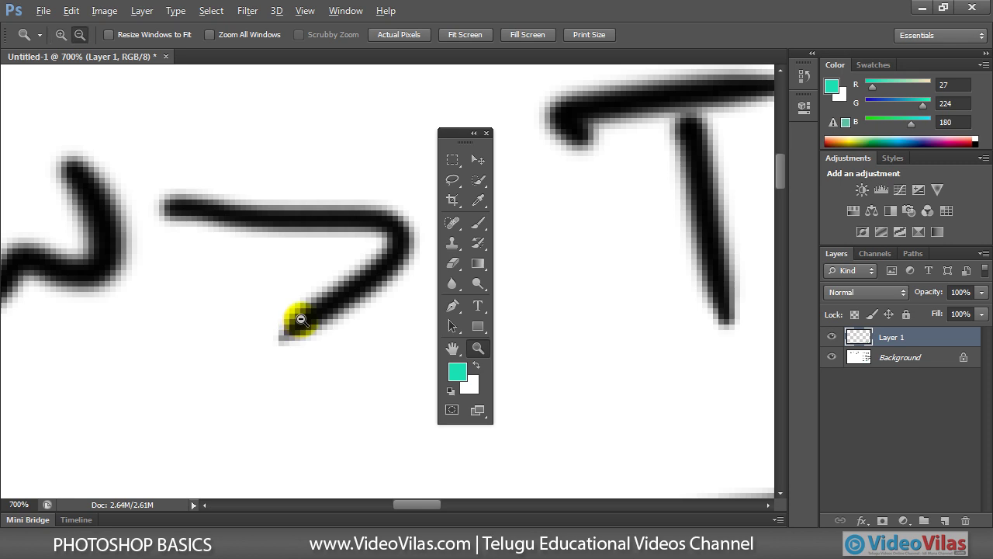
pyautogui.click(299, 314)
pyautogui.click(291, 330)
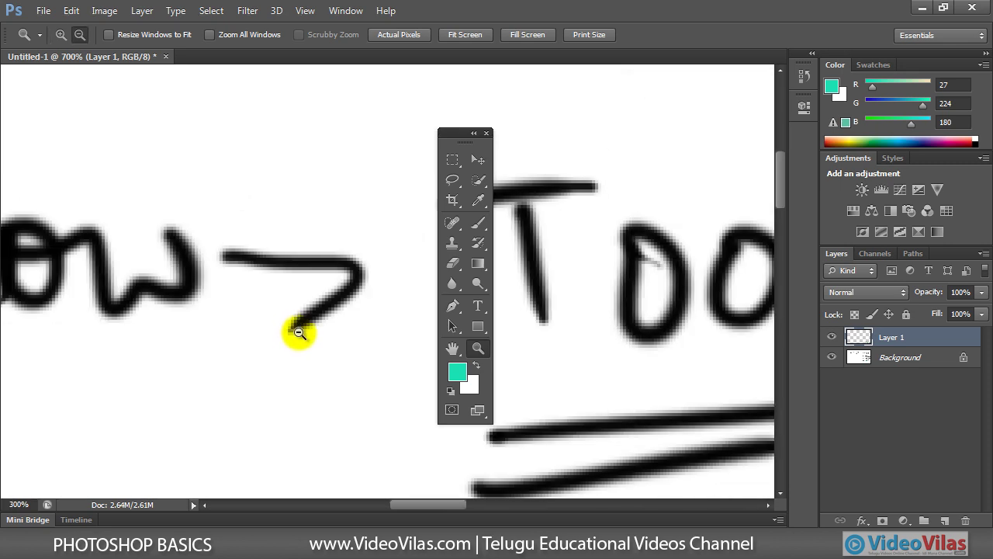
pyautogui.keyDown('alt'); pyautogui.click(287, 343); pyautogui.keyUp('alt')
pyautogui.keyDown('alt'); pyautogui.click(292, 337); pyautogui.keyUp('alt')
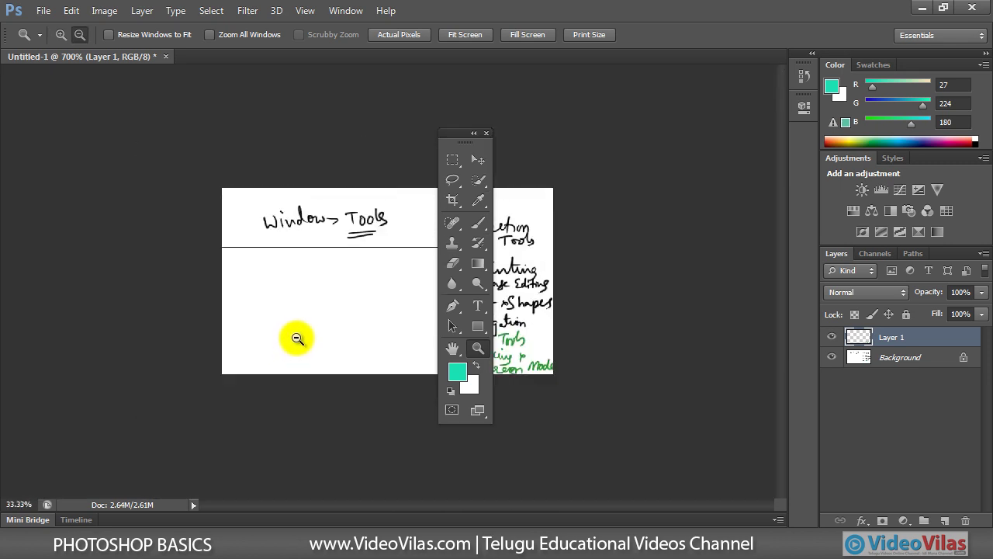
pyautogui.click(360, 292)
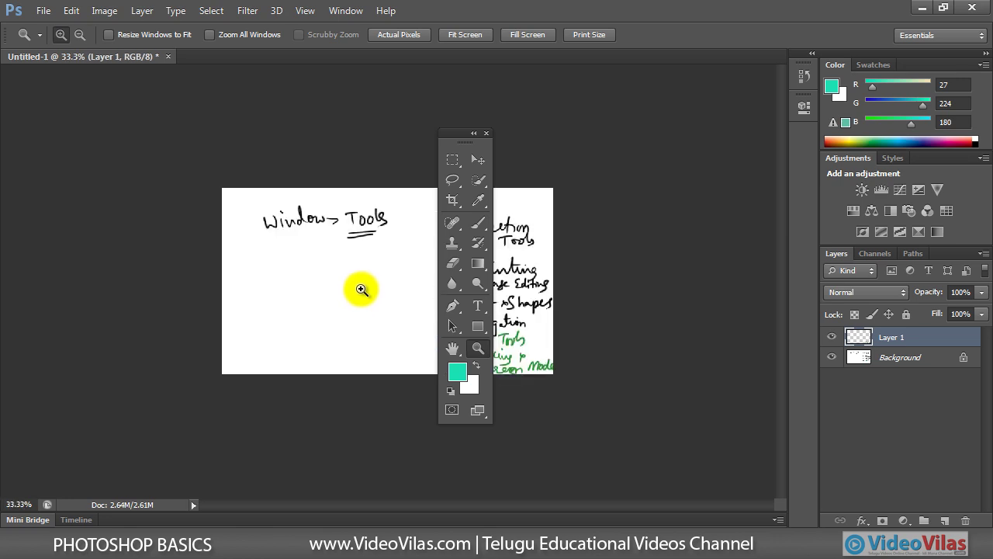
pyautogui.click(360, 294)
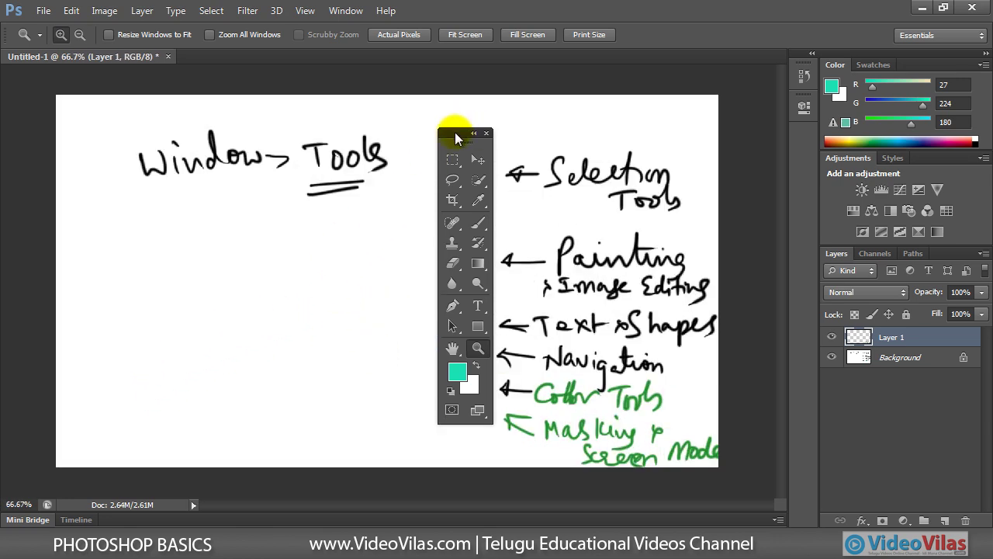
pyautogui.moveTo(455, 138)
pyautogui.mouseDown()
pyautogui.moveTo(11, 77)
pyautogui.moveTo(21, 80)
pyautogui.mouseUp()
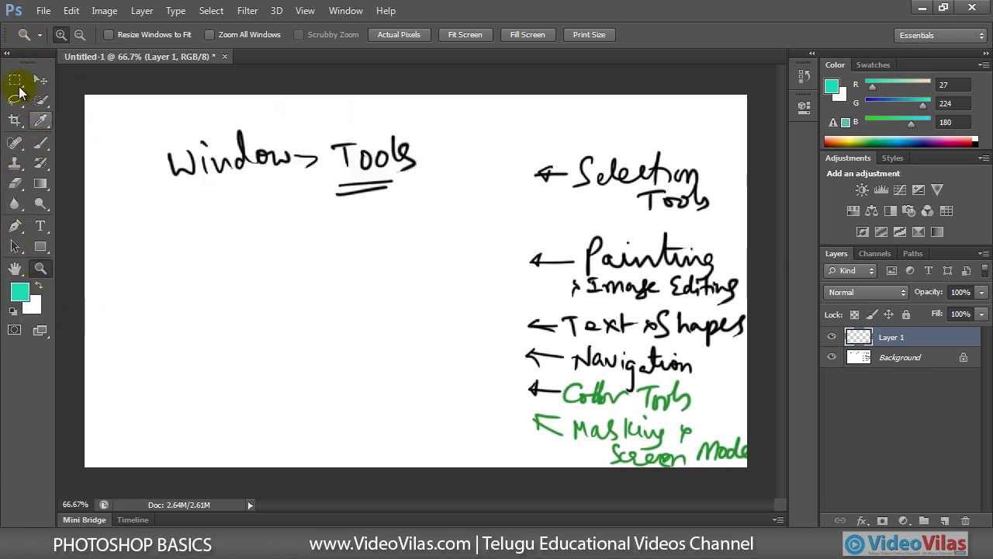
pyautogui.click(6, 54)
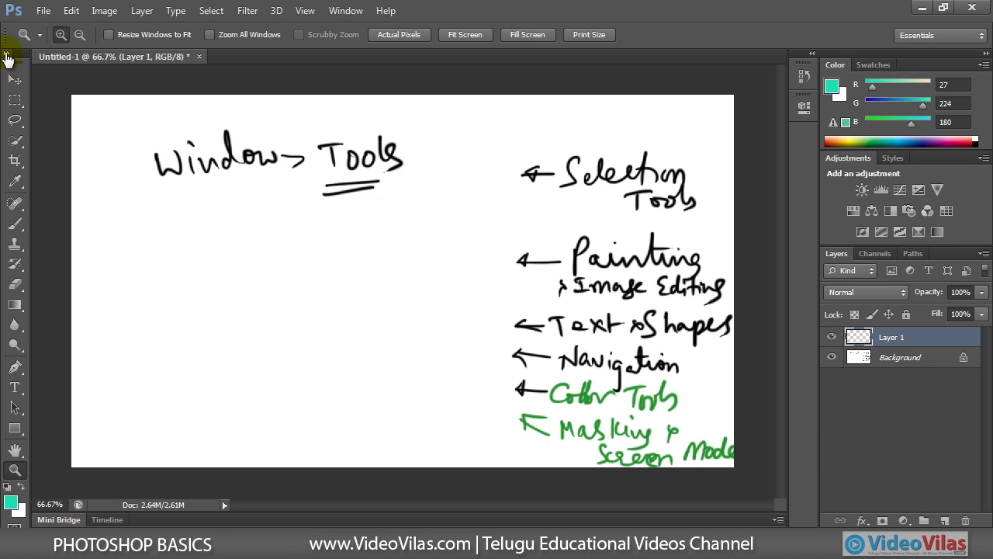
pyautogui.click(6, 55)
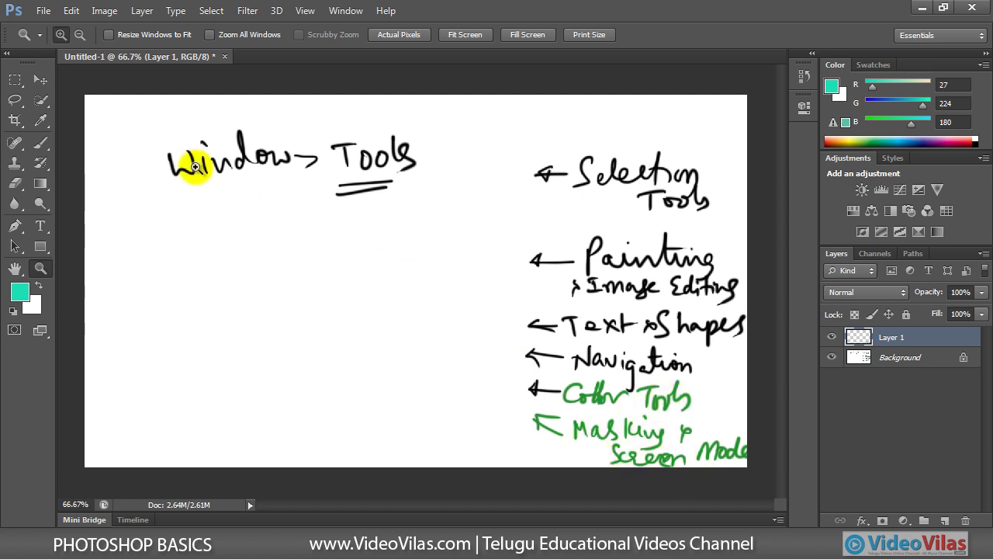
pyautogui.click(9, 56)
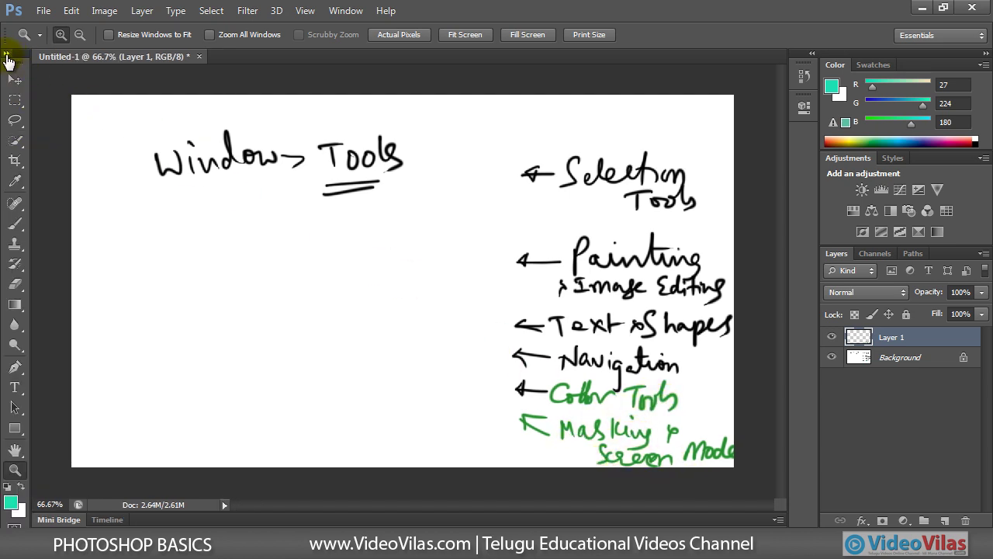
pyautogui.click(7, 57)
pyautogui.moveTo(21, 58)
pyautogui.mouseDown()
pyautogui.moveTo(469, 136)
pyautogui.moveTo(449, 157)
pyautogui.mouseUp()
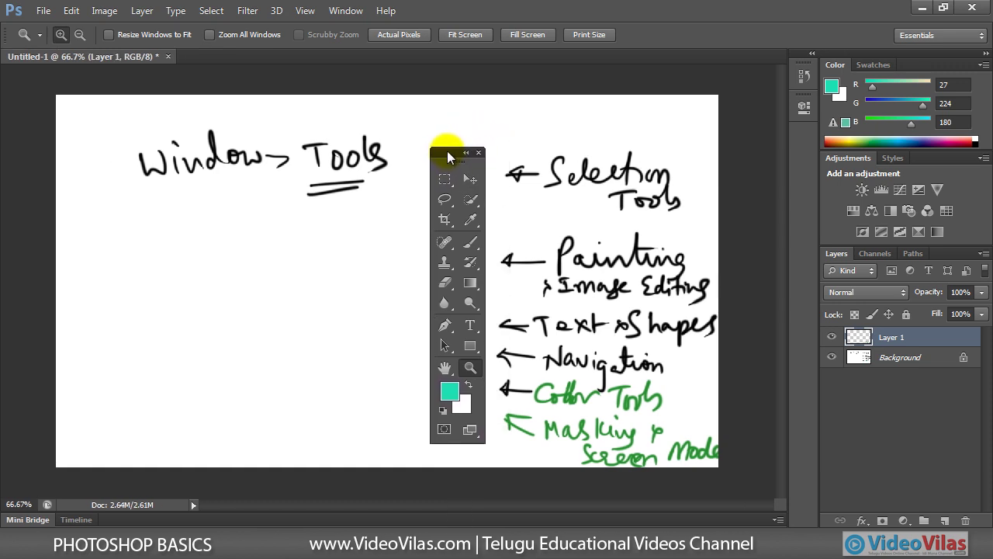